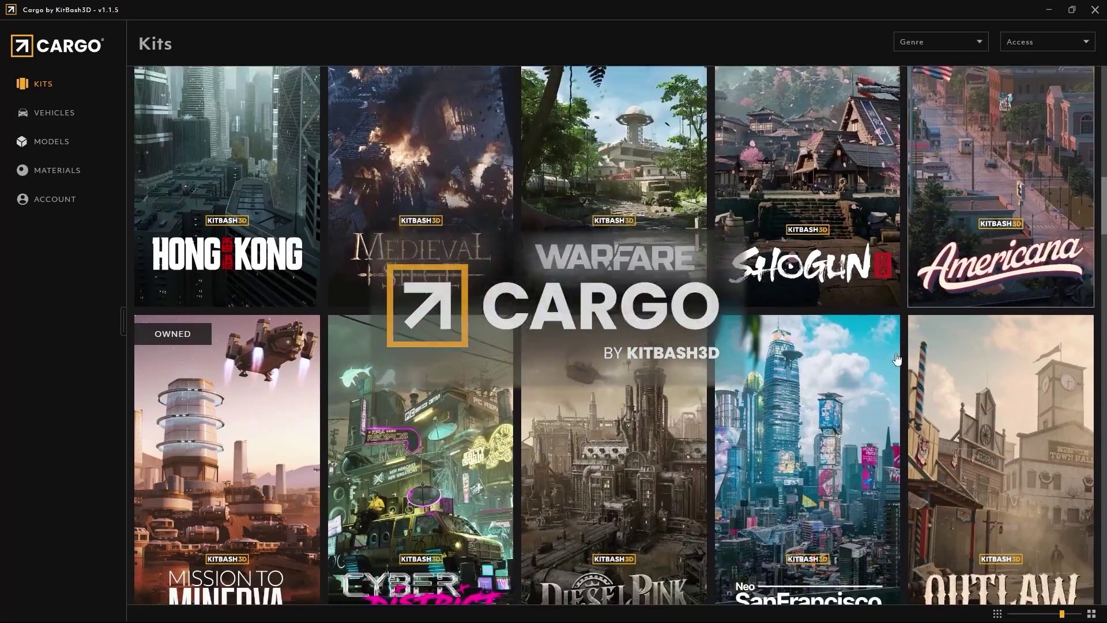
# - Browse the Cargo city kits, view Mission To Minerva, then open the Heavy Metal kit
pyautogui.scroll(-8, 896, 358)
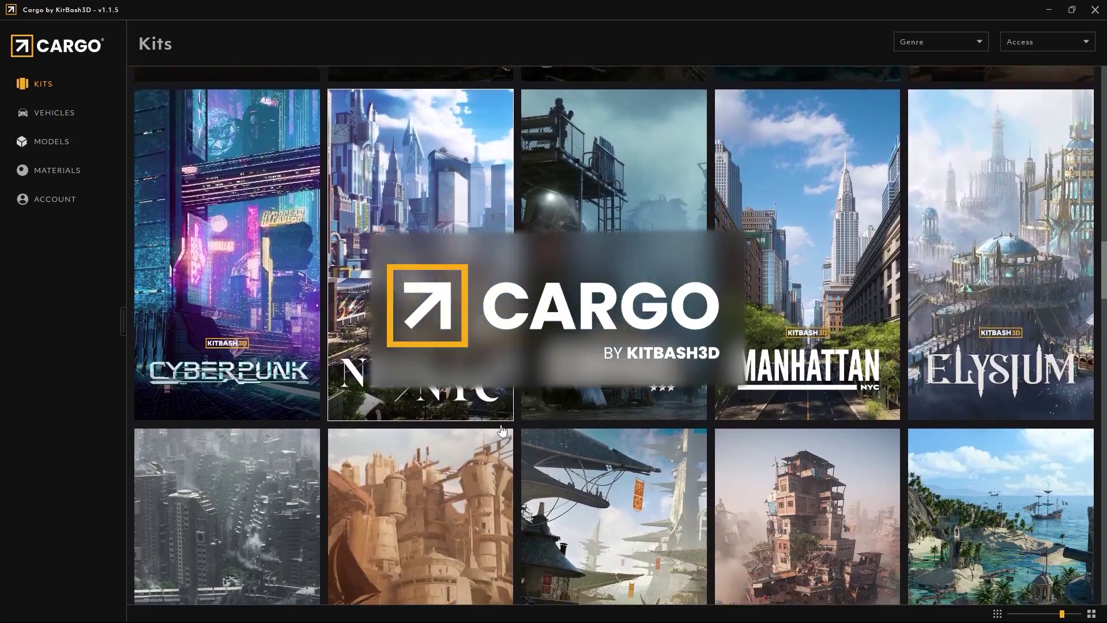
pyautogui.scroll(-8, 502, 429)
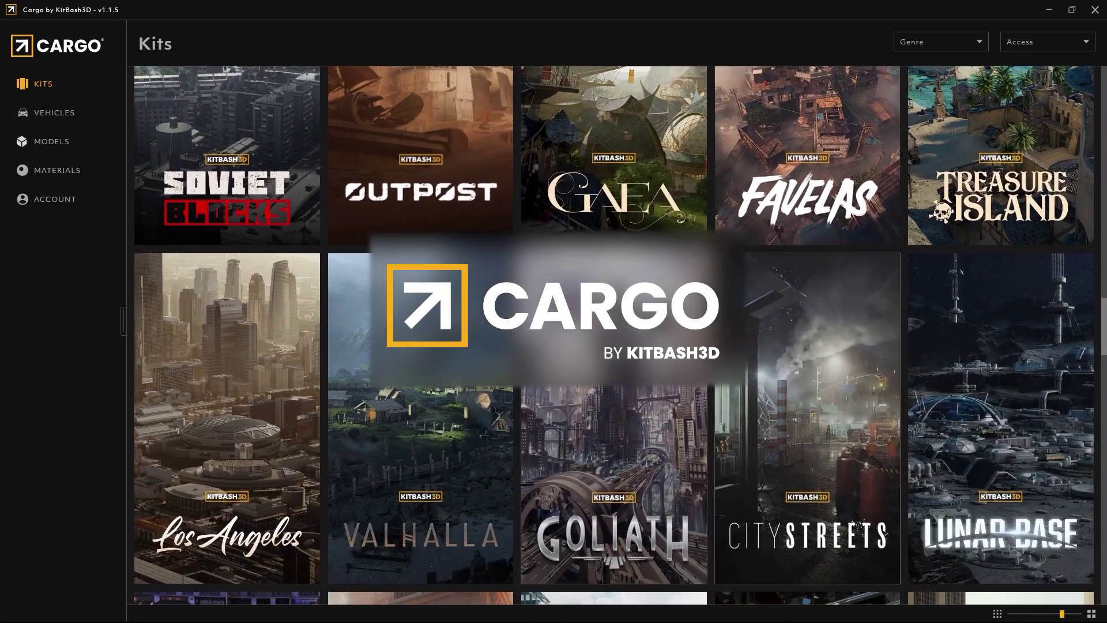
pyautogui.scroll(-10, 624, 429)
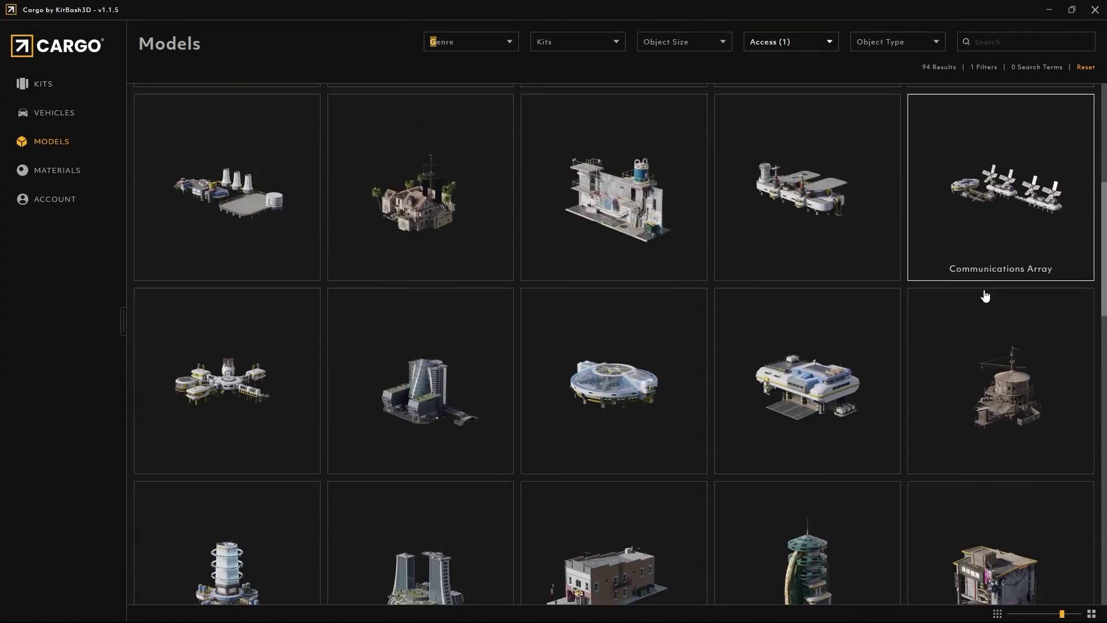
pyautogui.scroll(-10, 985, 296)
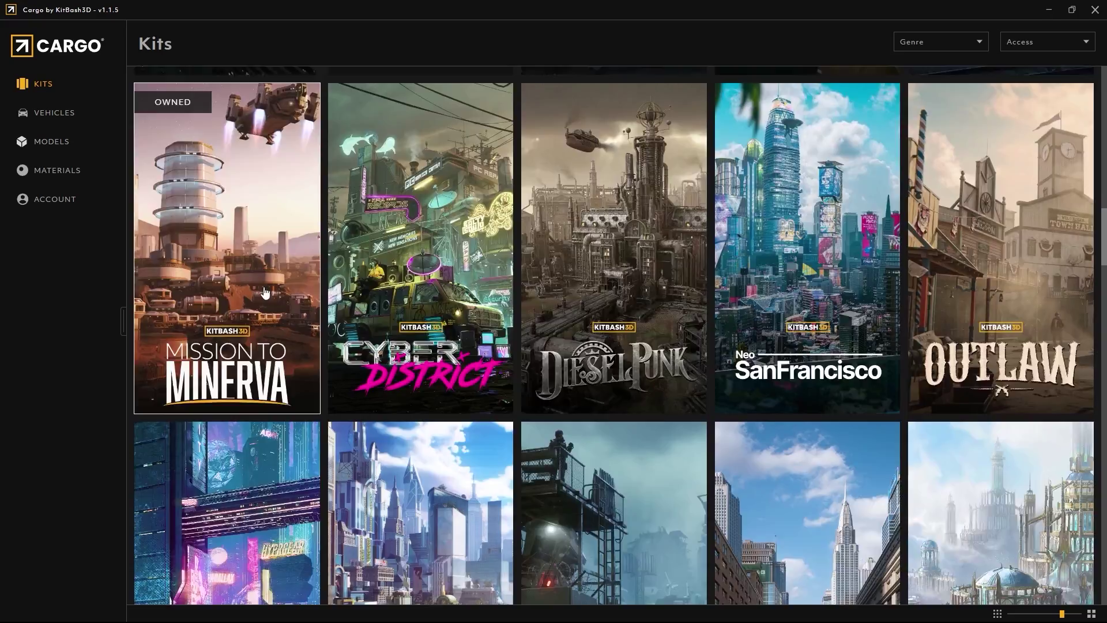
pyautogui.scroll(2, 249, 300)
pyautogui.click(249, 300)
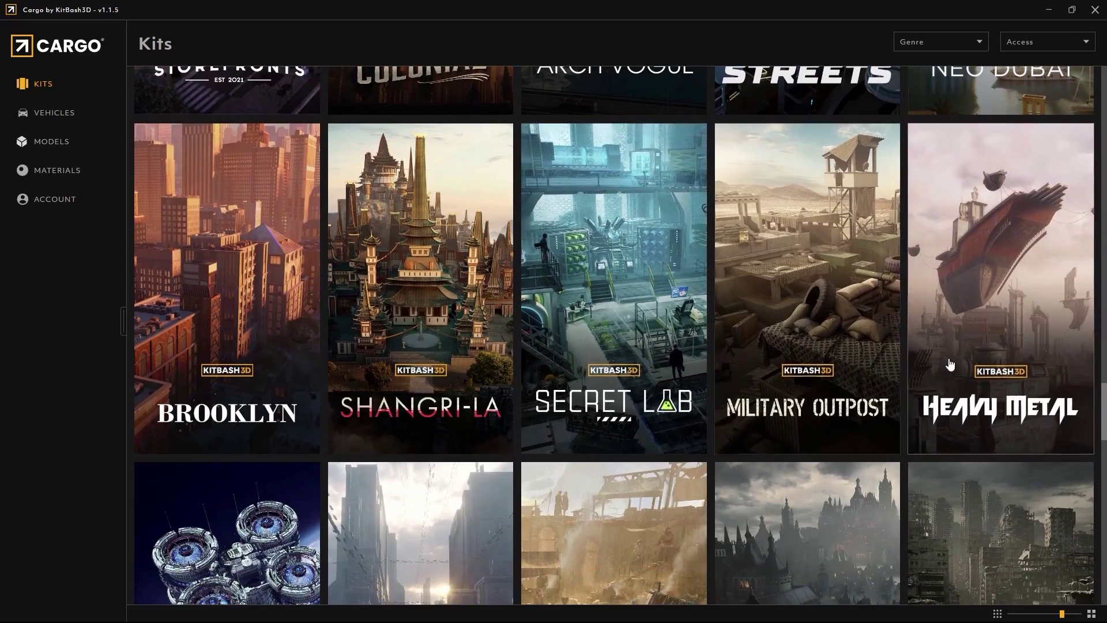
pyautogui.click(946, 366)
pyautogui.scroll(-3, 396, 282)
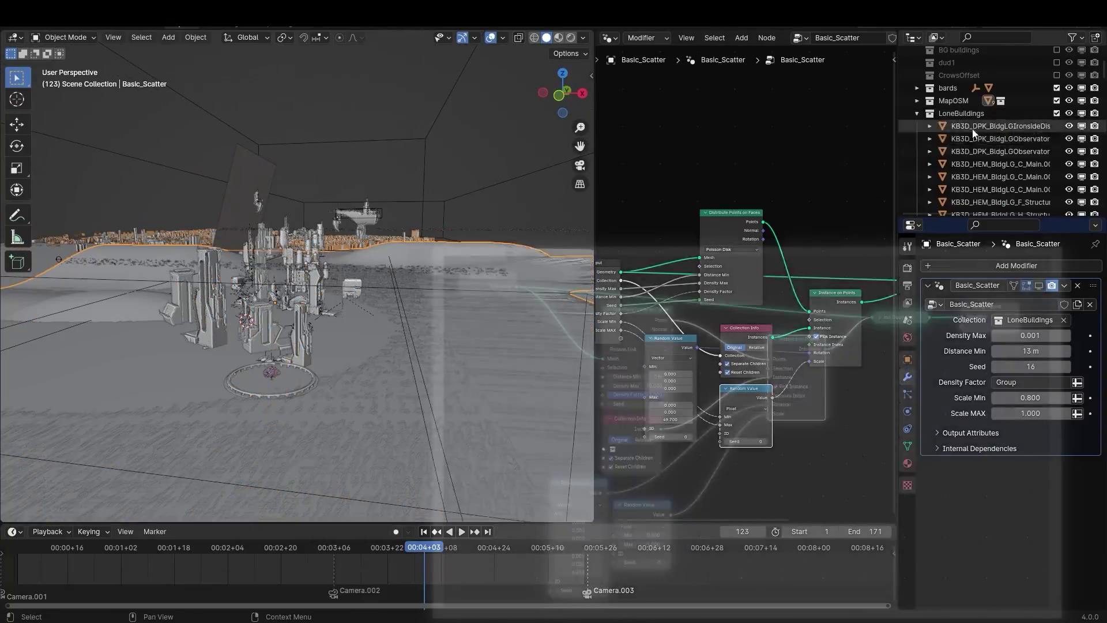
# - Select the LoneBuildings children and isolate them in Local View
pyautogui.keyDown('shift'); pyautogui.click(980, 165); pyautogui.keyUp('shift')
pyautogui.press('KP_Divide')
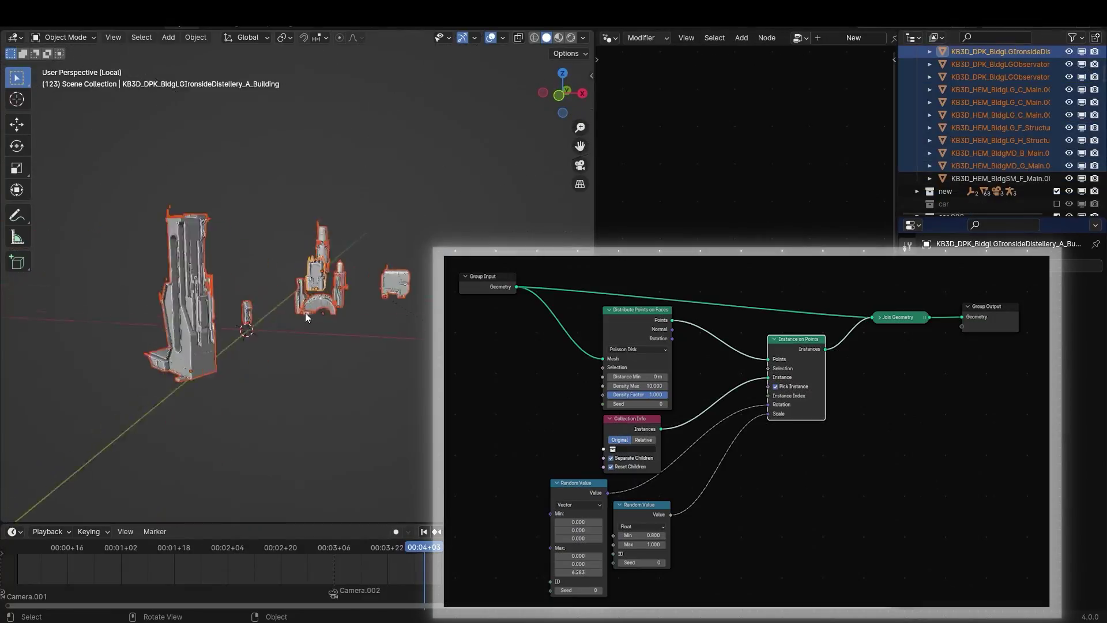
pyautogui.click(305, 313)
pyautogui.moveTo(306, 312); pyautogui.dragTo(416, 361, button='middle')
# - Orbit around the isolated buildings, selecting the arch piece and first building
pyautogui.click(311, 291)
pyautogui.moveTo(311, 291)
pyautogui.mouseDown(button='middle')
pyautogui.moveTo(208, 382)
pyautogui.moveTo(423, 319)
pyautogui.moveTo(322, 310)
pyautogui.mouseUp(button='middle')
pyautogui.click(322, 310)
pyautogui.scroll(-3, 309, 356)
pyautogui.click(321, 282)
pyautogui.moveTo(309, 356); pyautogui.dragTo(254, 326, button='middle')
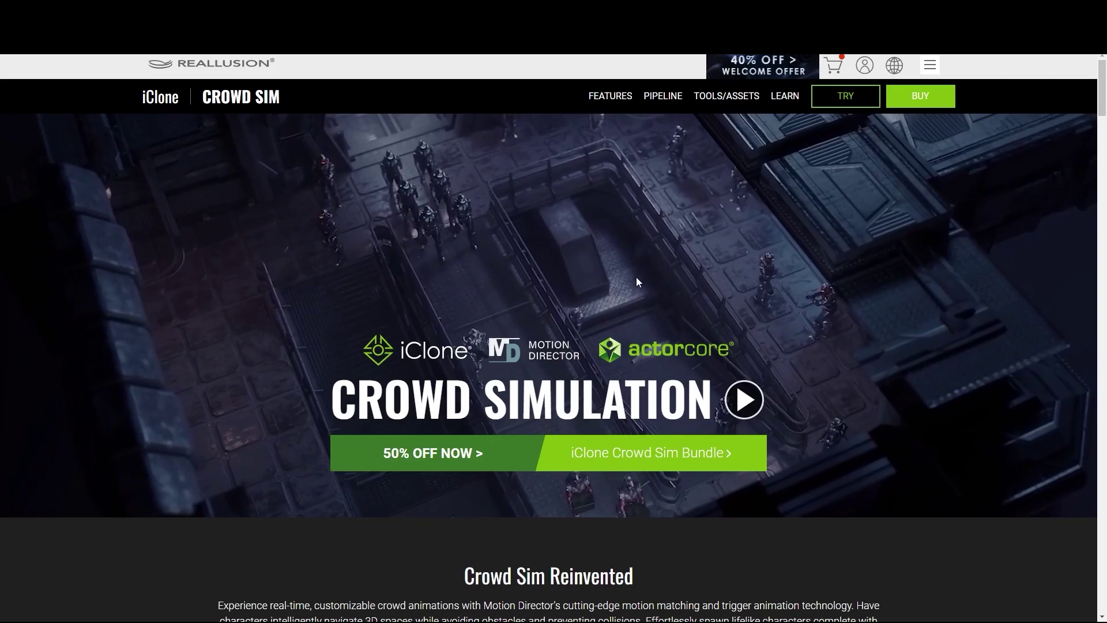
pyautogui.scroll(-15, 636, 281)
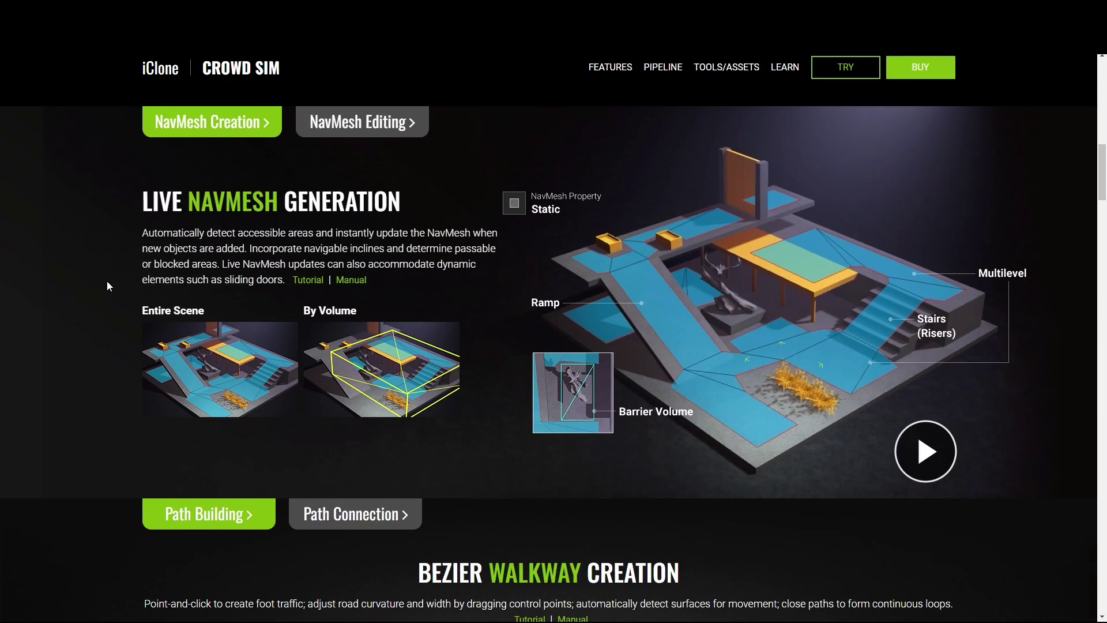
# - Scroll the Crowd Sim page past NavMesh and Bezier Walkway to Flexible Spawning
pyautogui.scroll(-15, 106, 281)
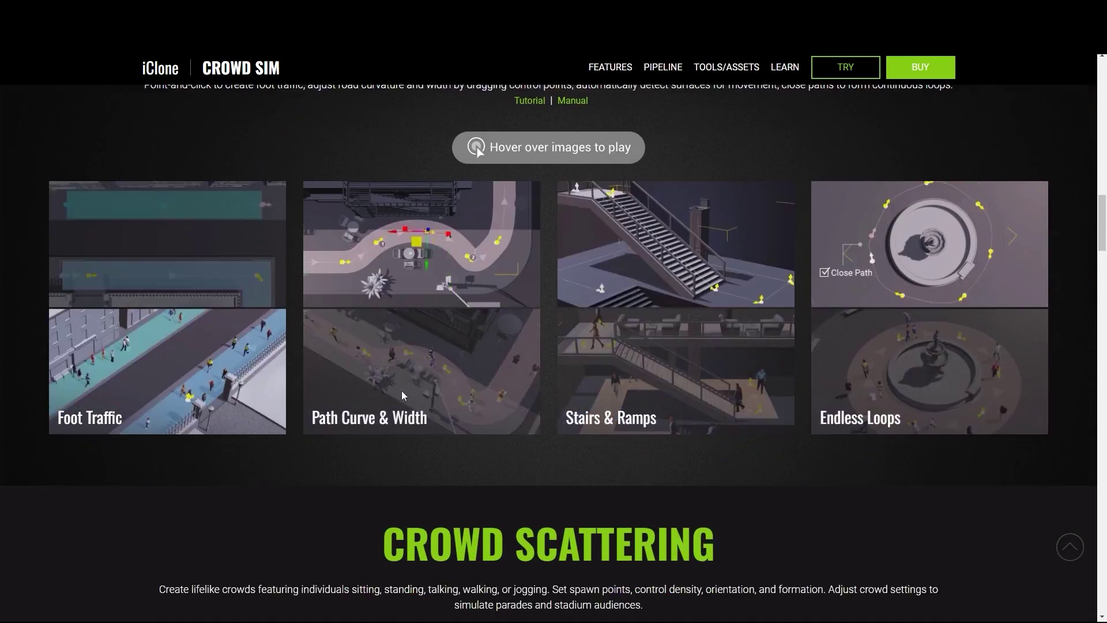
pyautogui.scroll(-1, 253, 314)
pyautogui.scroll(1, 127, 291)
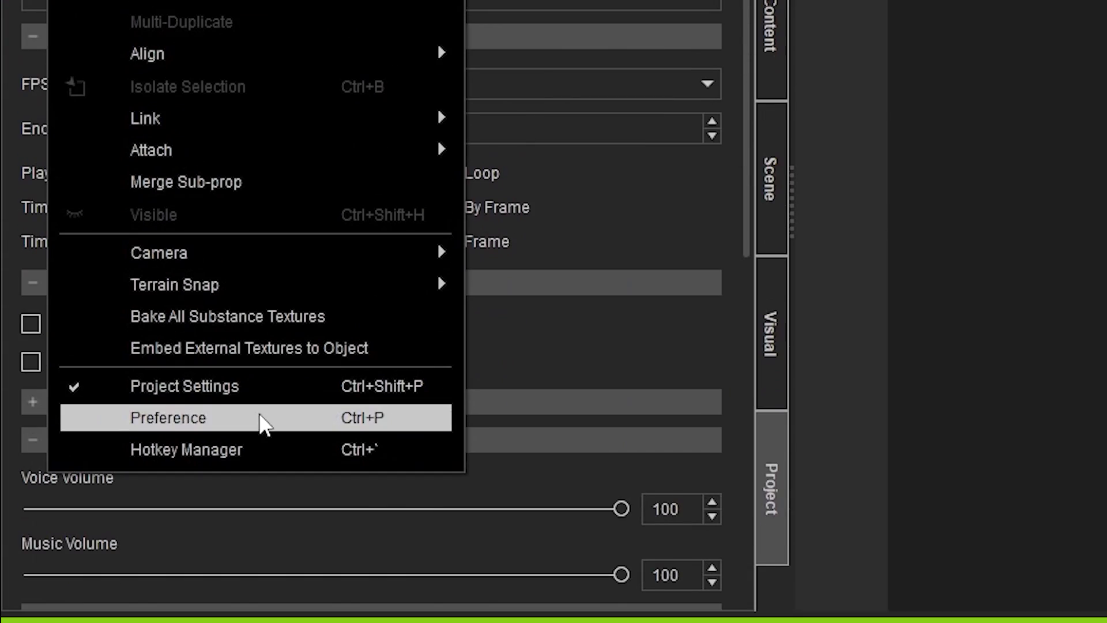
# - Set the Navigation Preset to Blender-2.8 in Preferences, then open Project Settings
pyautogui.click(263, 418)
pyautogui.click(151, 164)
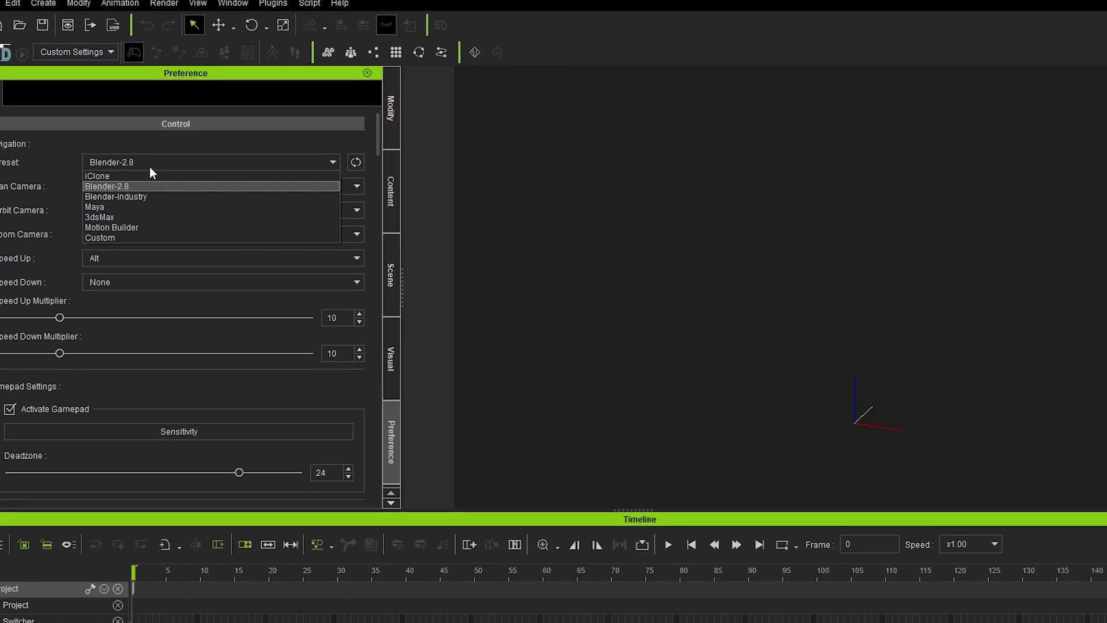
pyautogui.click(109, 186)
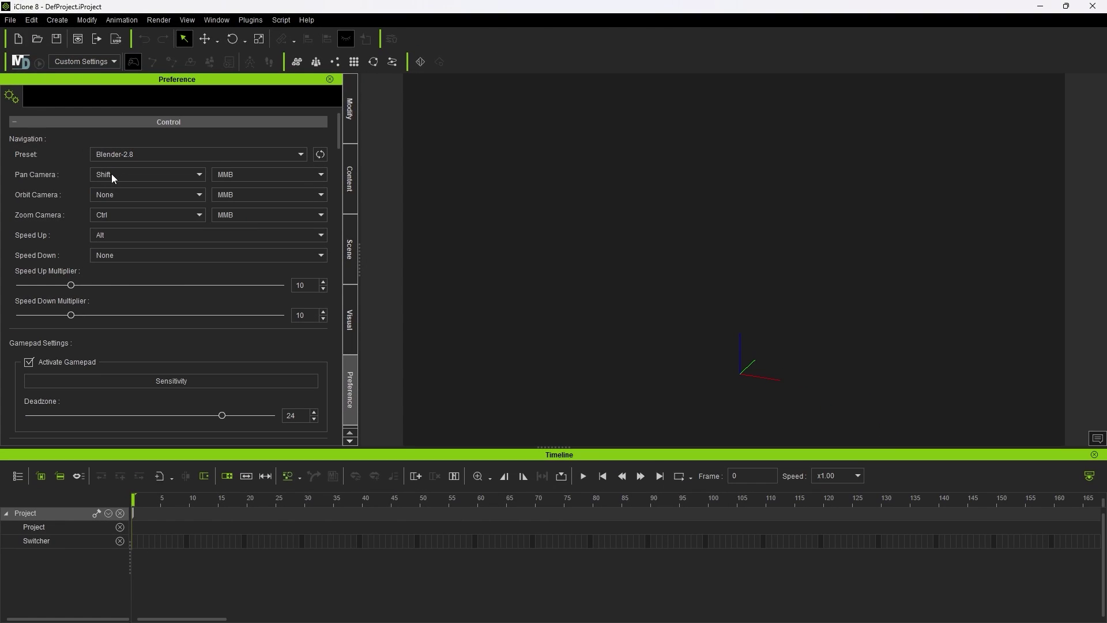
pyautogui.click(175, 154)
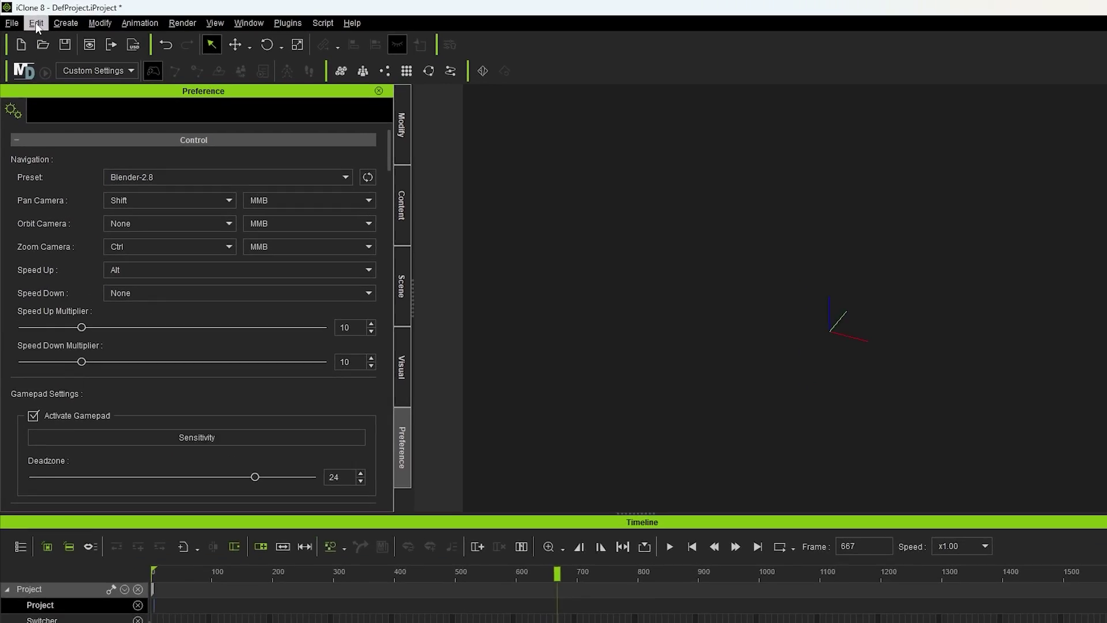
pyautogui.click(36, 22)
pyautogui.click(137, 342)
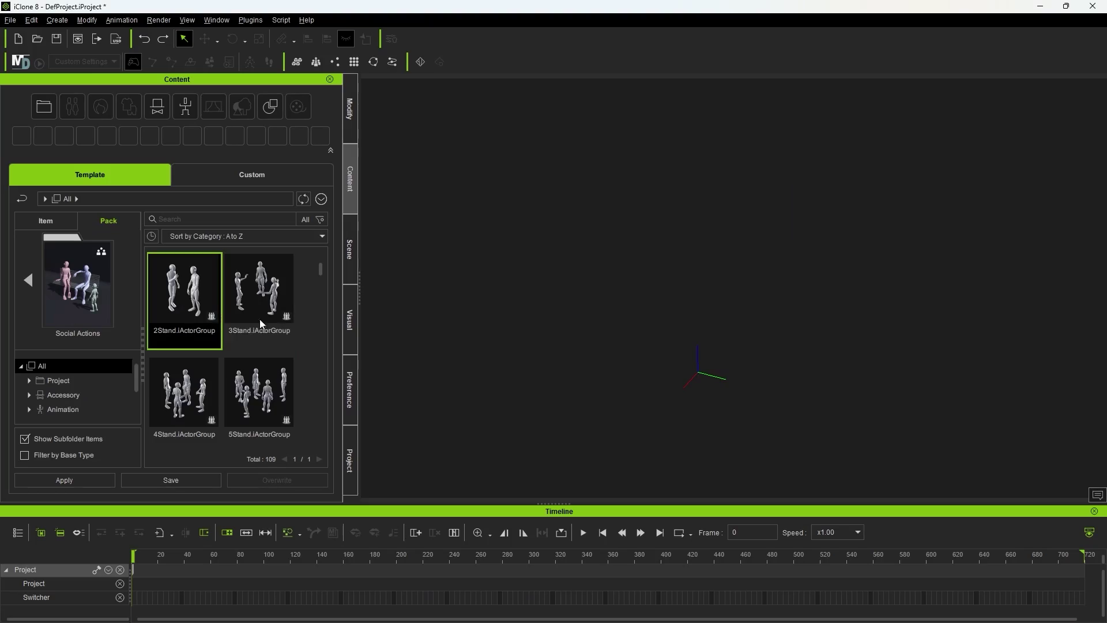
# - Place the 2Stand group and randomize its actors and materials only
pyautogui.moveTo(260, 325); pyautogui.dragTo(726, 430)
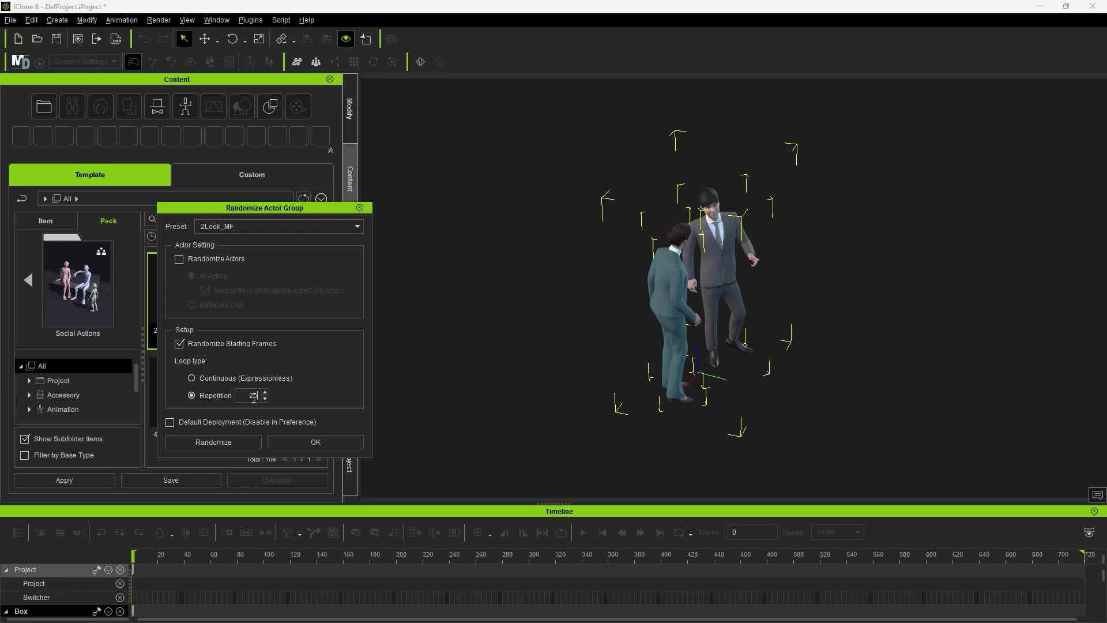
pyautogui.moveTo(277, 207); pyautogui.dragTo(417, 181)
pyautogui.click(455, 199)
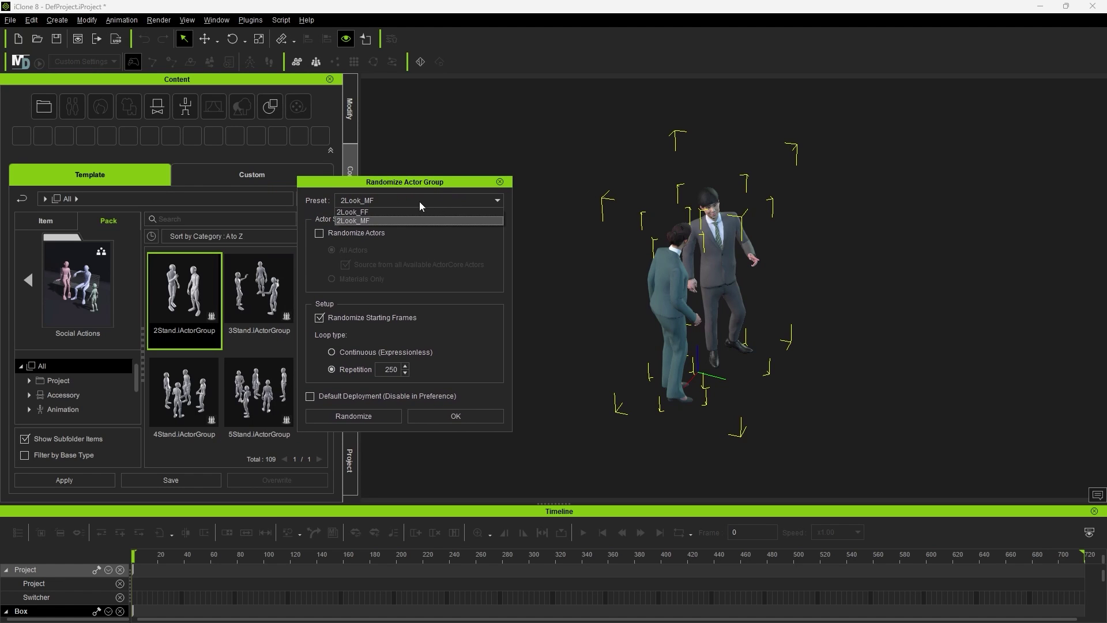
pyautogui.click(353, 416)
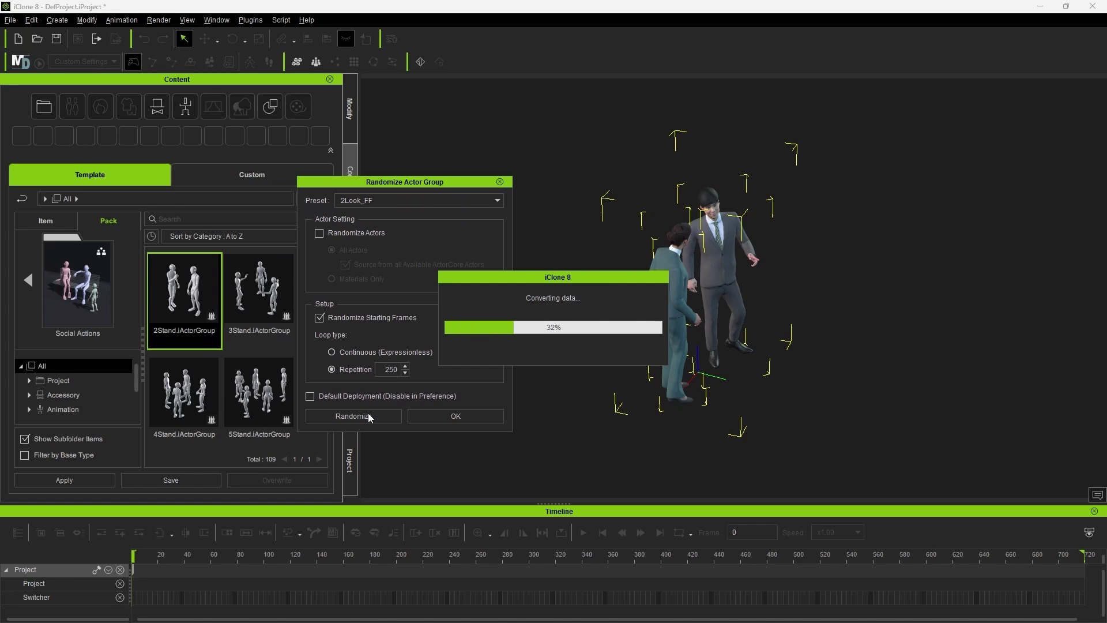
pyautogui.click(319, 233)
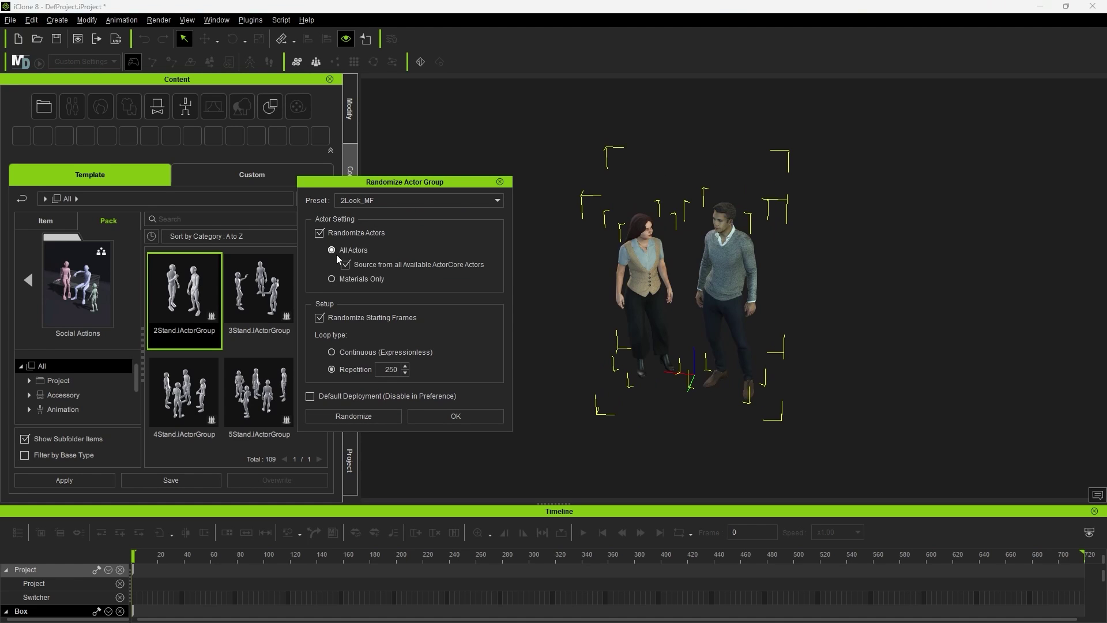
pyautogui.click(347, 415)
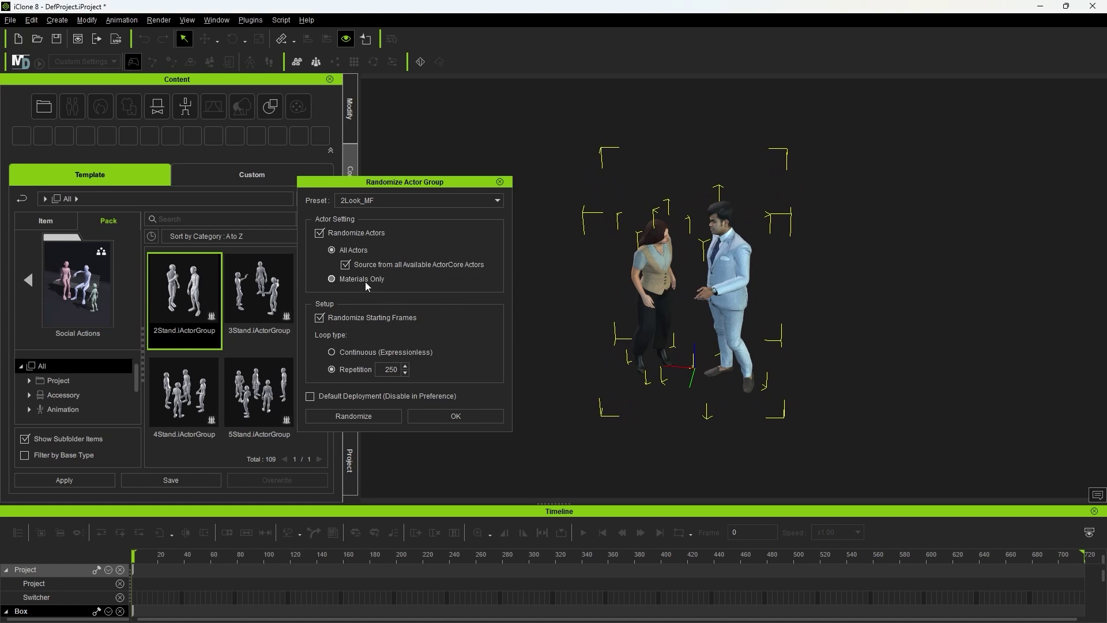
pyautogui.click(359, 417)
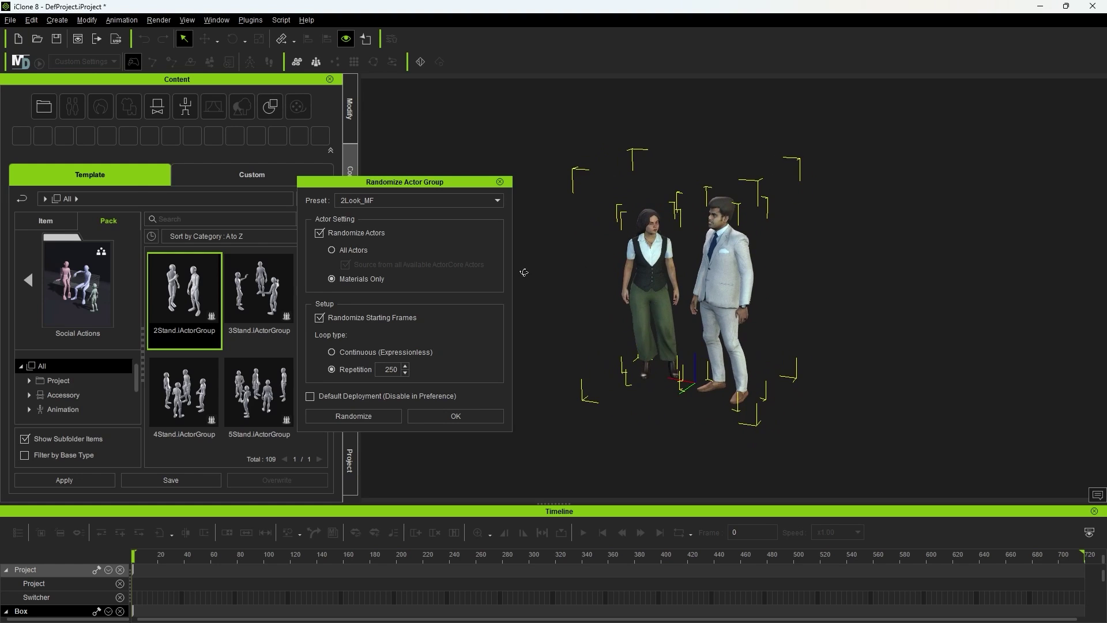
pyautogui.moveTo(524, 272); pyautogui.dragTo(650, 281, button='right')
pyautogui.click(500, 182)
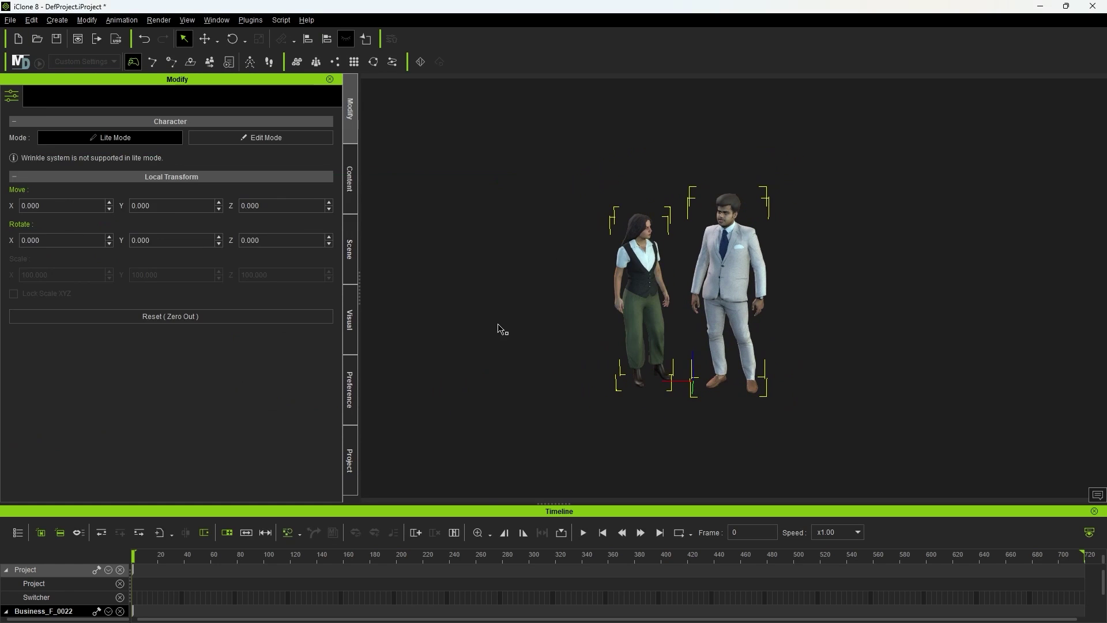
# - Place the 3Stand group using the 3Stand_MMF look preset
pyautogui.click(349, 173)
pyautogui.moveTo(258, 289); pyautogui.dragTo(519, 369)
pyautogui.click(372, 201)
pyautogui.click(380, 221)
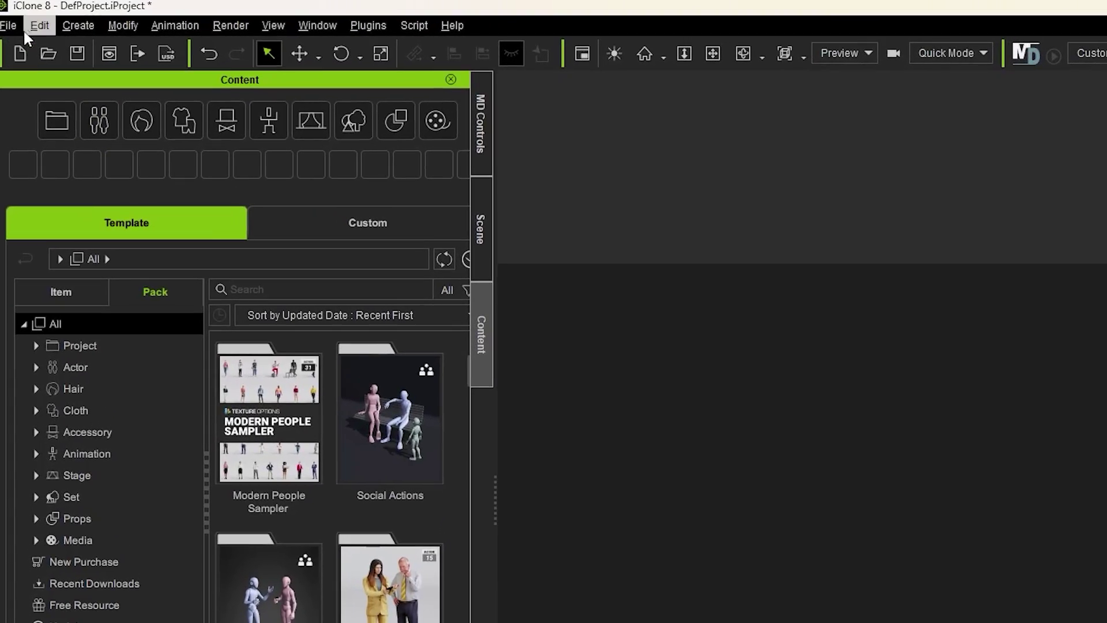
# - Open the Generate Crowd settings from Create > Scatter
pyautogui.click(76, 25)
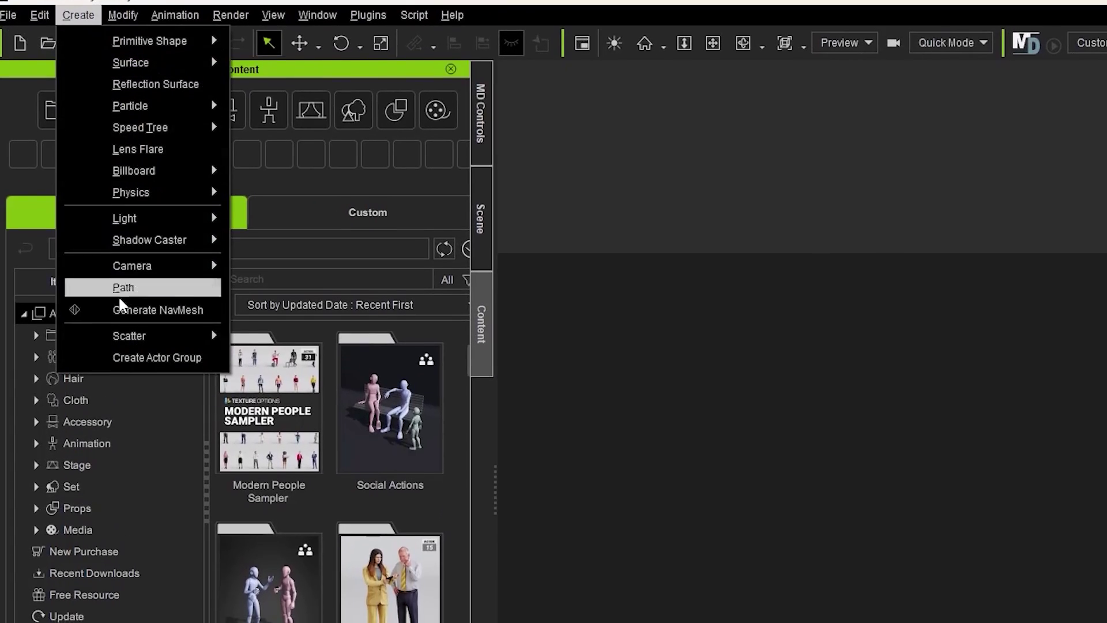
pyautogui.moveTo(152, 330)
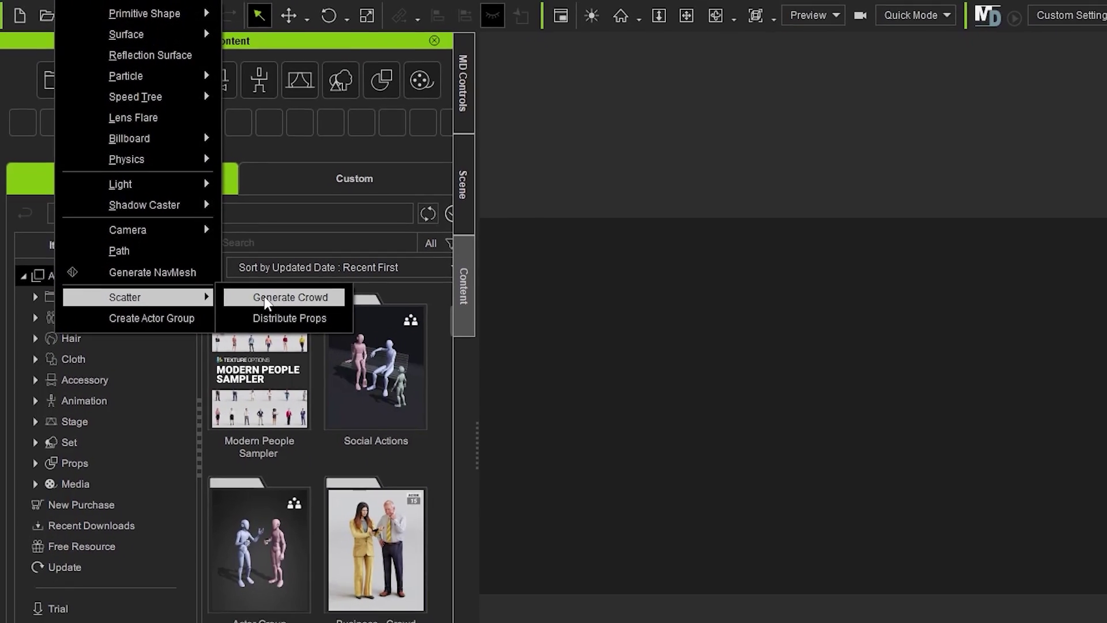
pyautogui.click(262, 327)
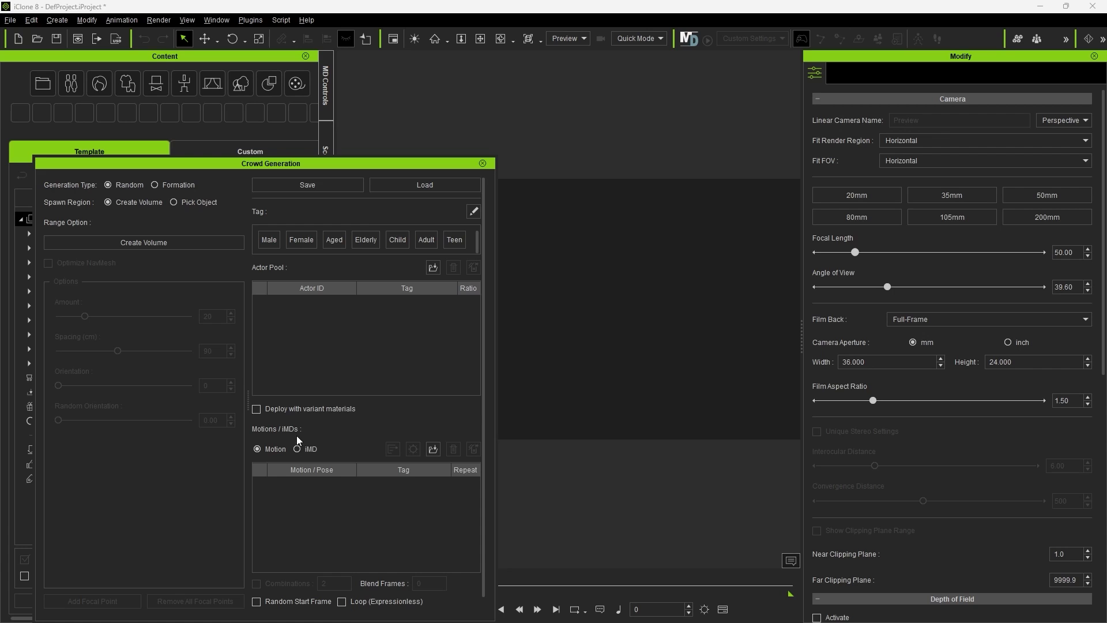
# - Create a spawn volume scaled to about 505, then switch the spawn region to Pick Object
pyautogui.click(145, 243)
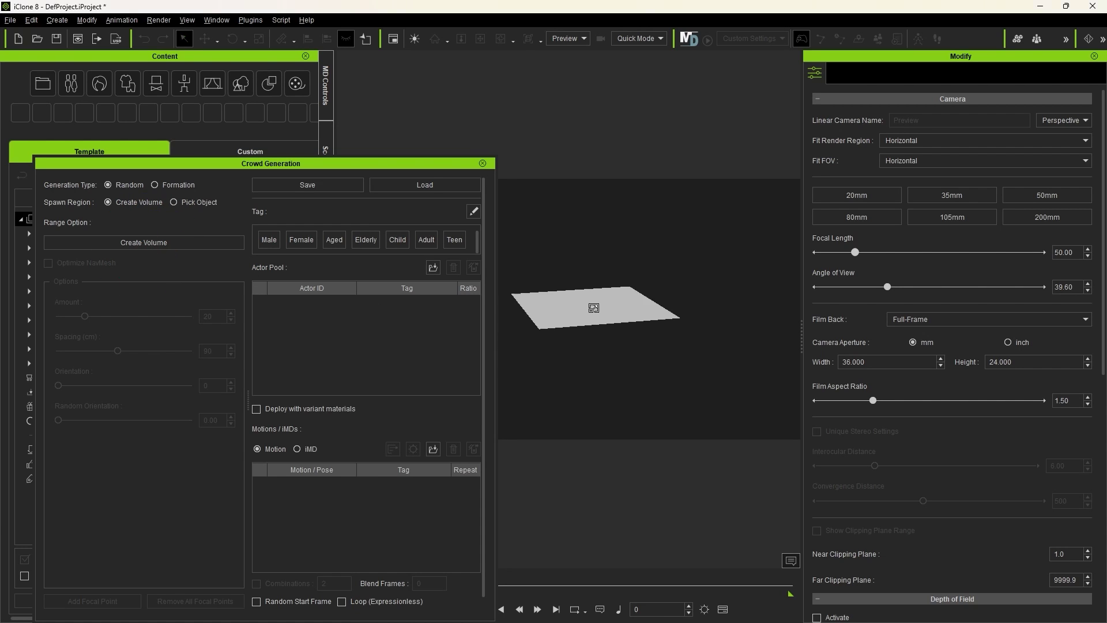
pyautogui.moveTo(630, 355); pyautogui.dragTo(637, 376)
pyautogui.moveTo(636, 325); pyautogui.dragTo(661, 268, button='right')
pyautogui.moveTo(660, 267); pyautogui.dragTo(648, 342)
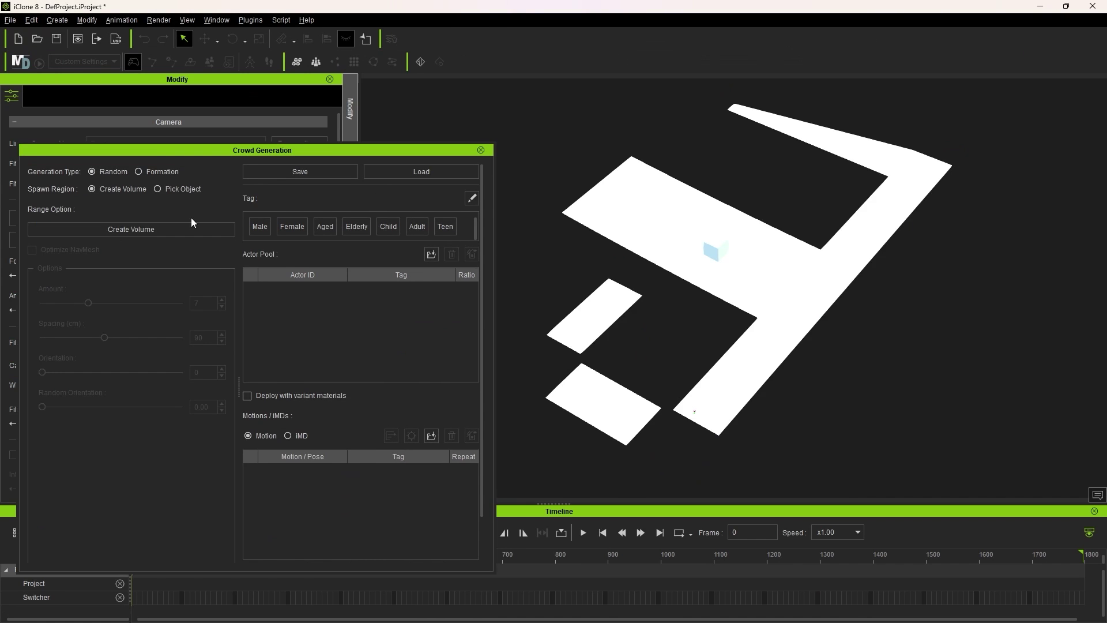
pyautogui.click(158, 189)
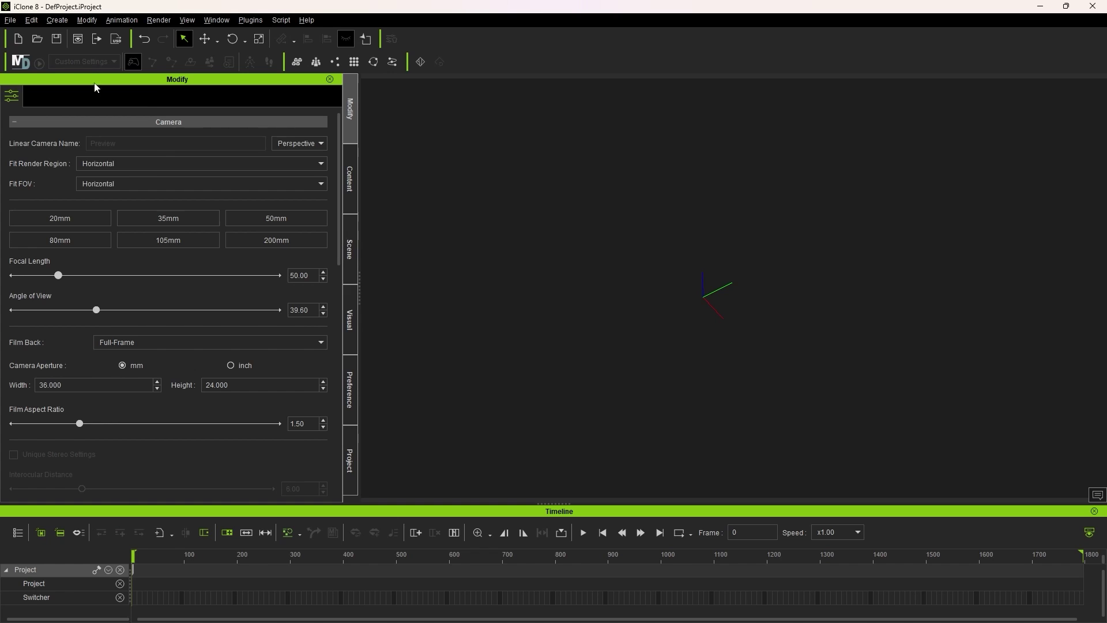
# - Import the floor model into the project
pyautogui.click(10, 20)
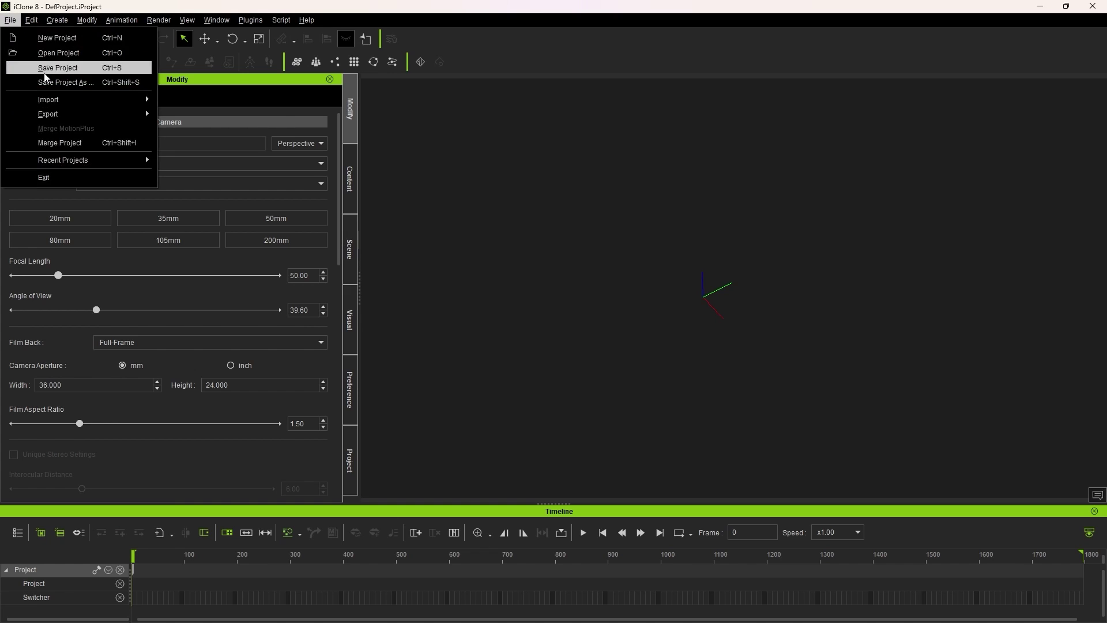
pyautogui.click(203, 99)
pyautogui.doubleClick(437, 257)
pyautogui.click(558, 348)
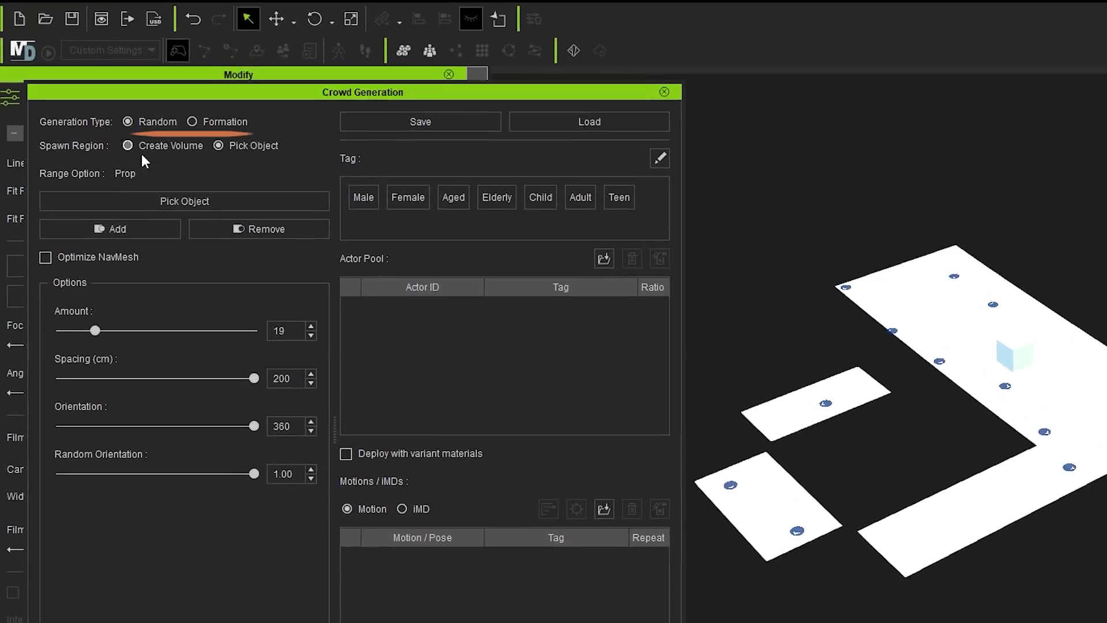
# - Set the crowd Amount to 23 and the Spacing to 69 cm
pyautogui.moveTo(104, 286); pyautogui.dragTo(123, 289)
pyautogui.moveTo(127, 357); pyautogui.dragTo(209, 355)
pyautogui.moveTo(209, 355); pyautogui.dragTo(125, 349)
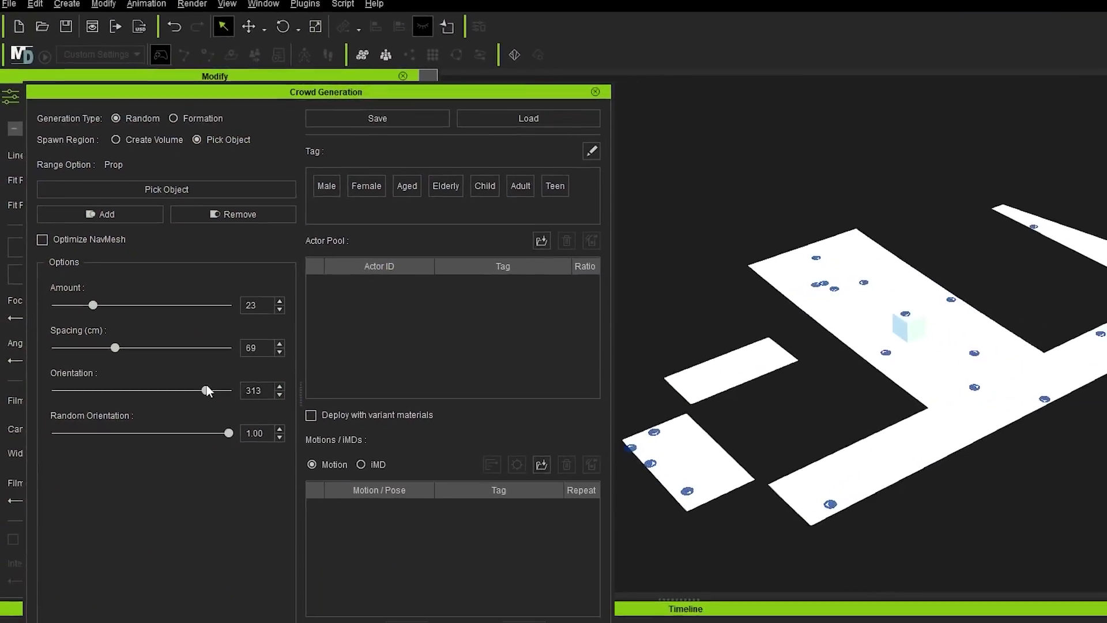
pyautogui.moveTo(275, 508); pyautogui.dragTo(106, 369)
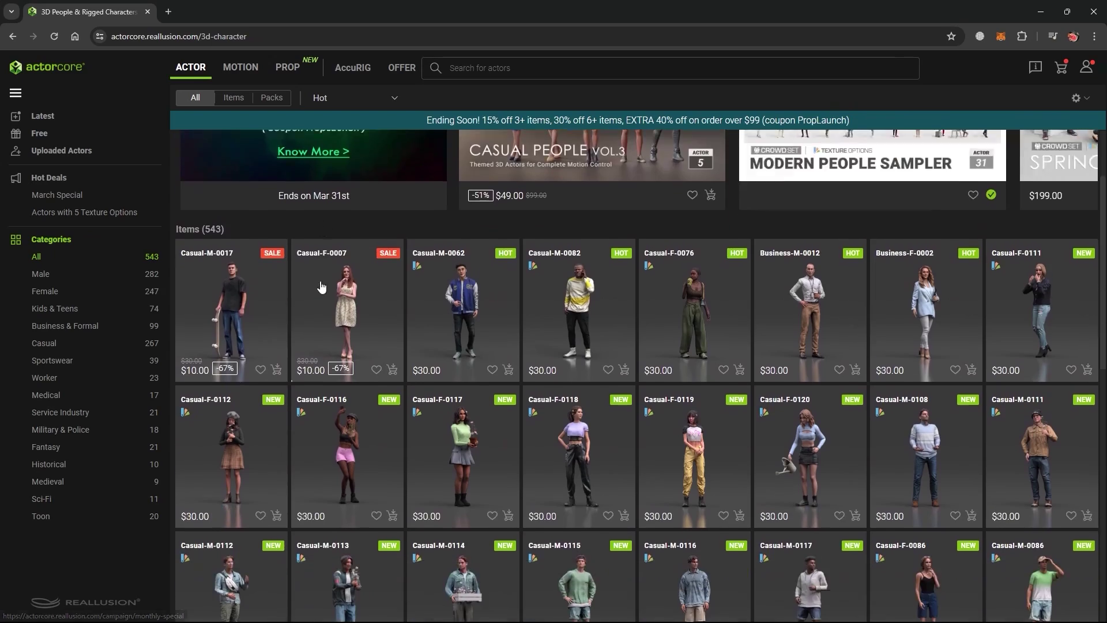
# - Filter ActorCore to actor Packs and scroll through the Summer, Formal, Sportswear and Business sets
pyautogui.scroll(-5, 319, 285)
pyautogui.scroll(10, 316, 287)
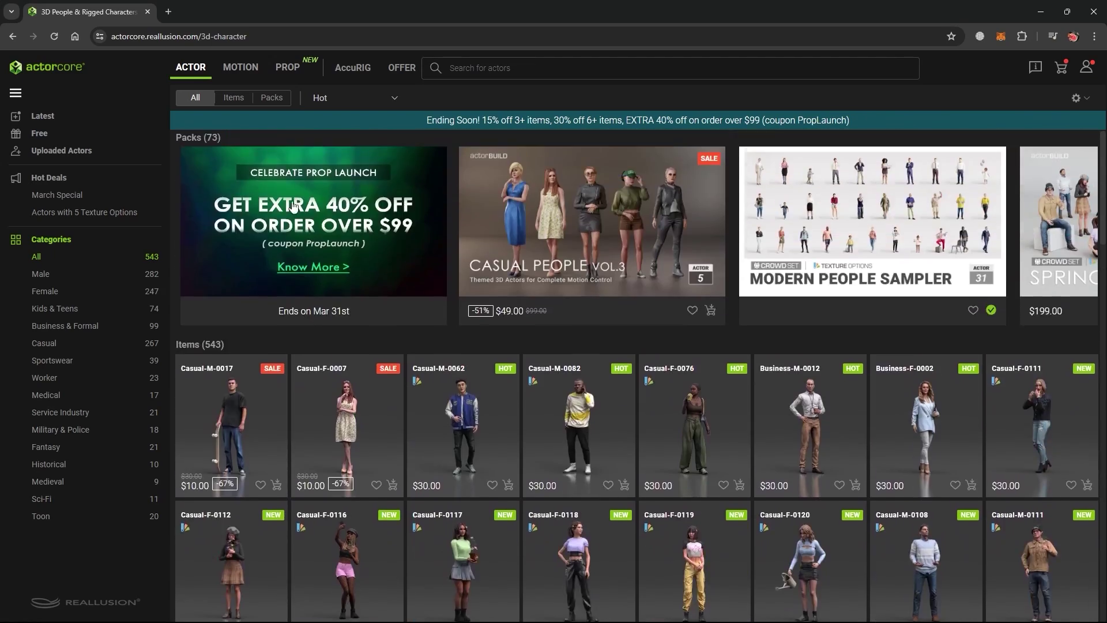
pyautogui.click(272, 97)
pyautogui.scroll(-10, 239, 225)
pyautogui.scroll(-20, 240, 224)
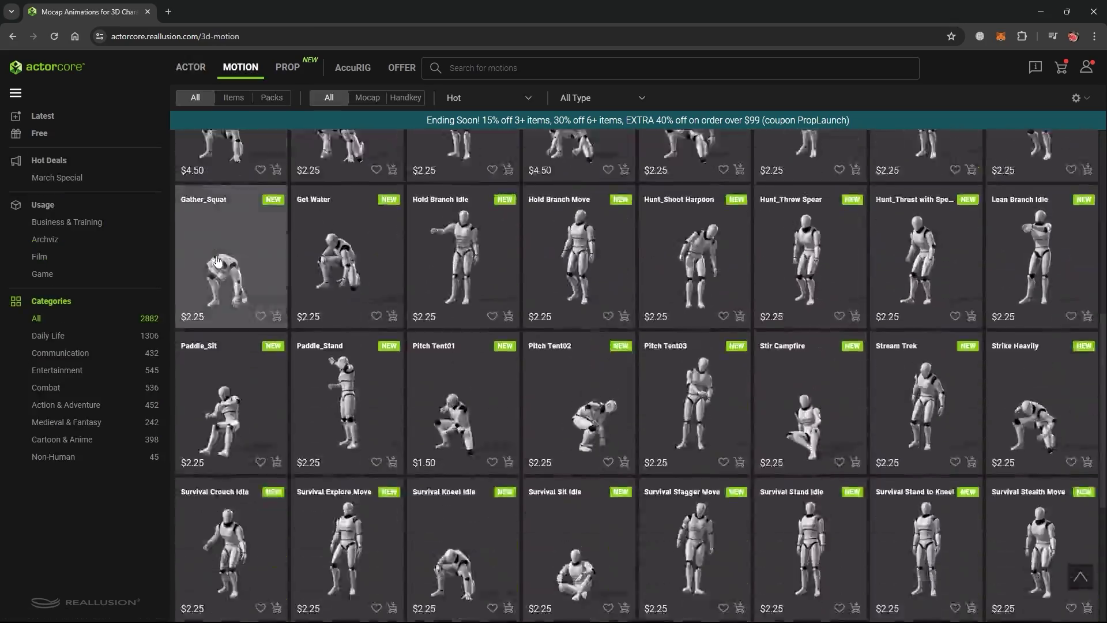
pyautogui.scroll(-5, 217, 260)
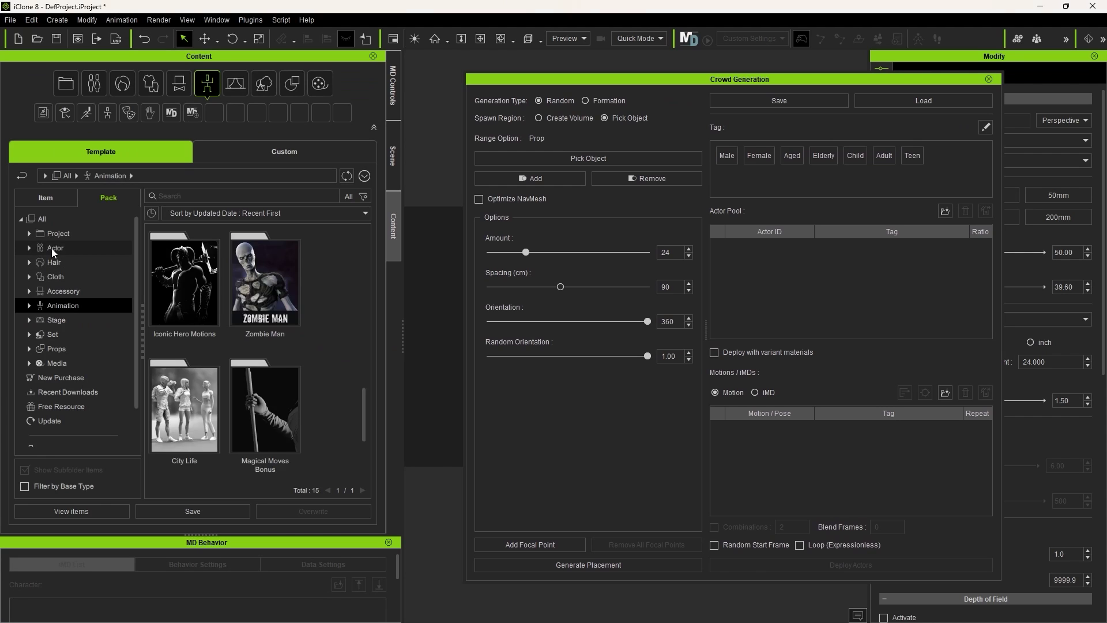
# - Add the Factory Workers and Construction Workers Vol.1 actors to the Actor Pool
pyautogui.scroll(-2, 365, 279)
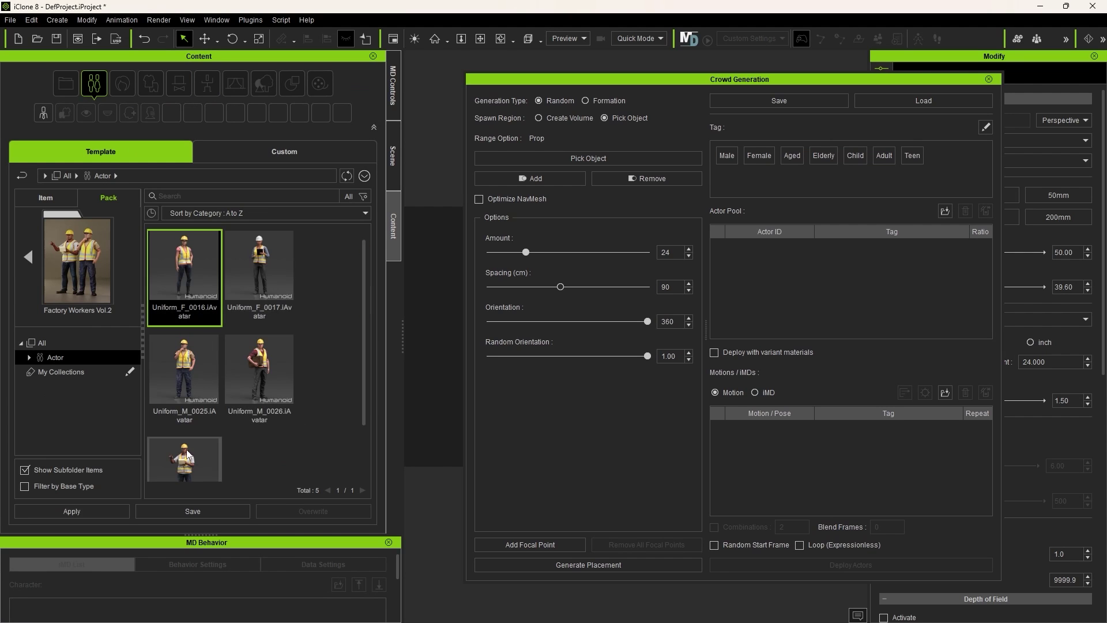
pyautogui.keyDown('shift'); pyautogui.click(186, 455); pyautogui.keyUp('shift')
pyautogui.moveTo(187, 456); pyautogui.dragTo(740, 292)
pyautogui.click(28, 257)
pyautogui.click(189, 299)
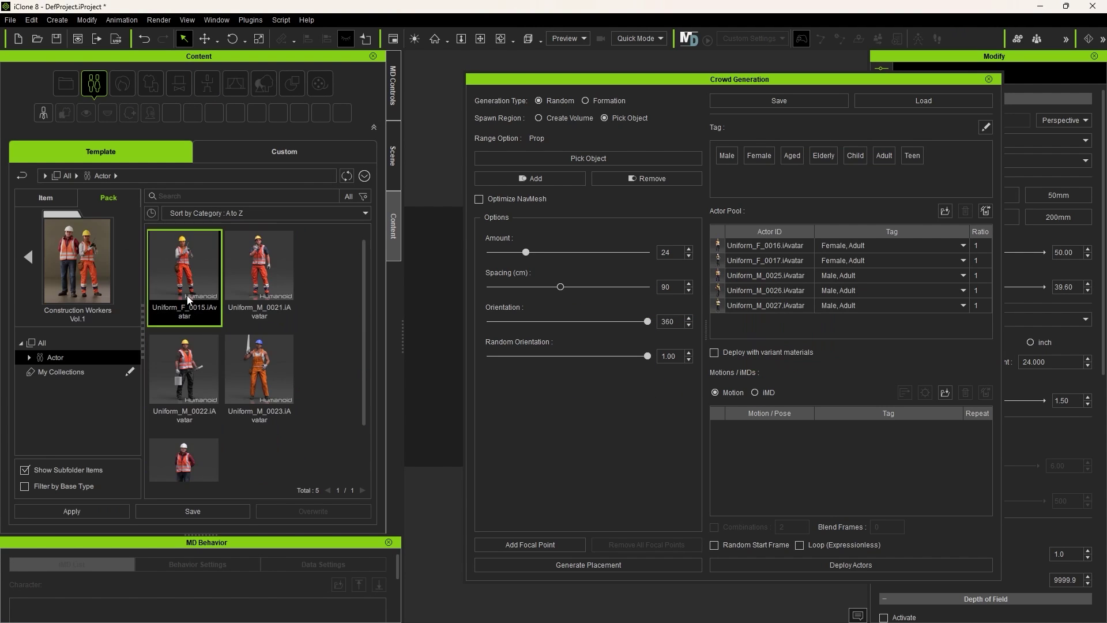
pyautogui.moveTo(752, 329); pyautogui.dragTo(749, 323)
# - Add Motions for Construction and a 'stand' City Life result to the Motions list
pyautogui.click(30, 257)
pyautogui.click(64, 306)
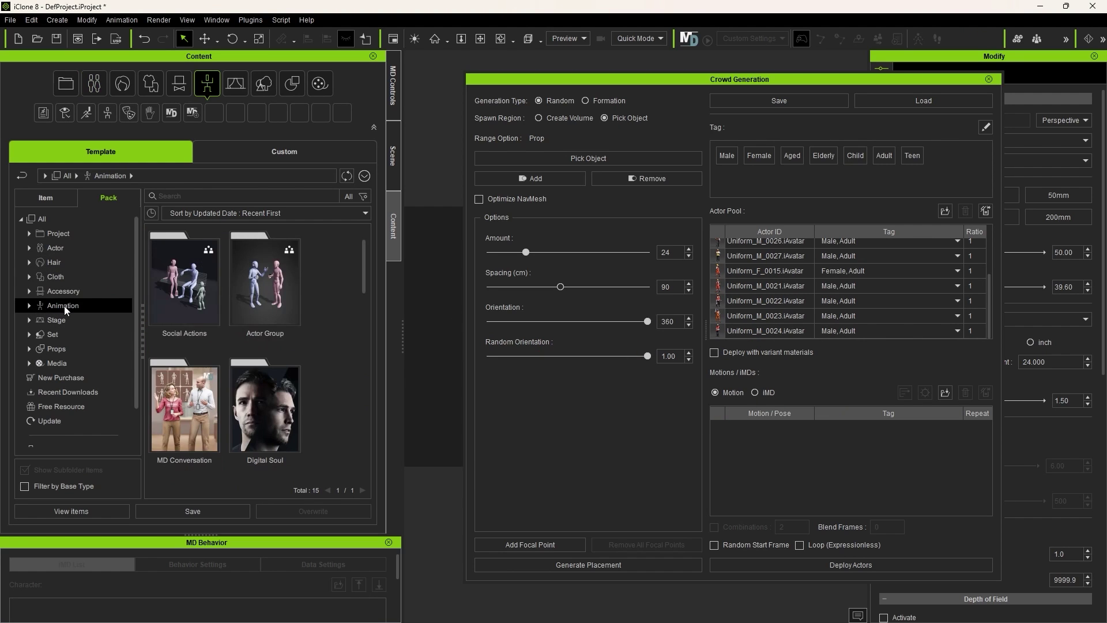
pyautogui.moveTo(364, 271); pyautogui.dragTo(365, 324)
pyautogui.doubleClick(198, 306)
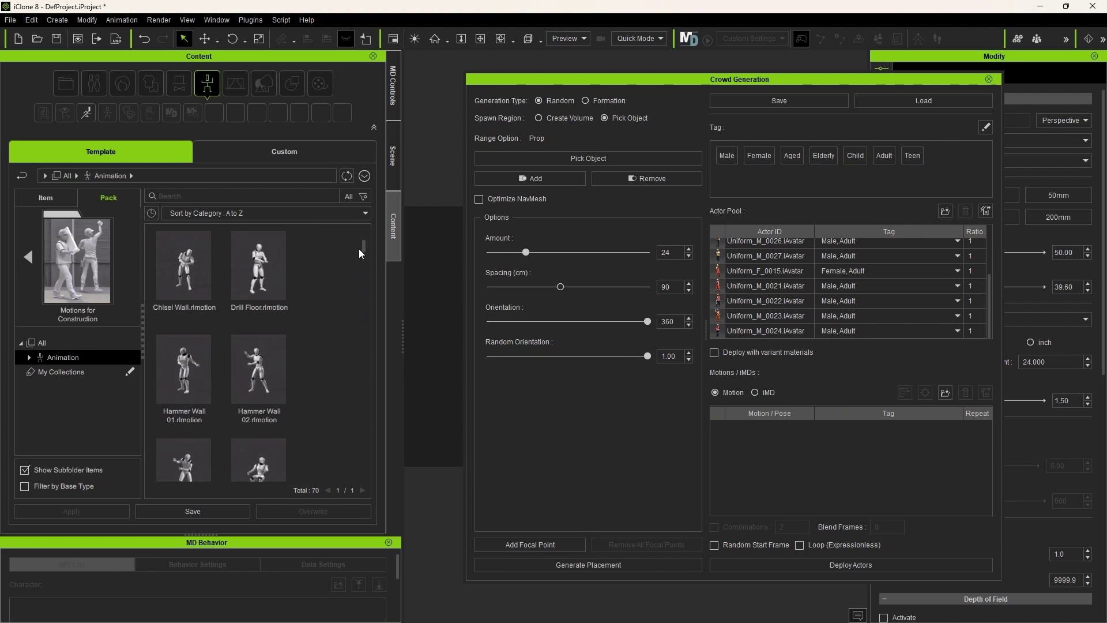
pyautogui.moveTo(190, 276); pyautogui.dragTo(848, 462)
pyautogui.doubleClick(185, 331)
pyautogui.click(202, 196)
pyautogui.write('stand')
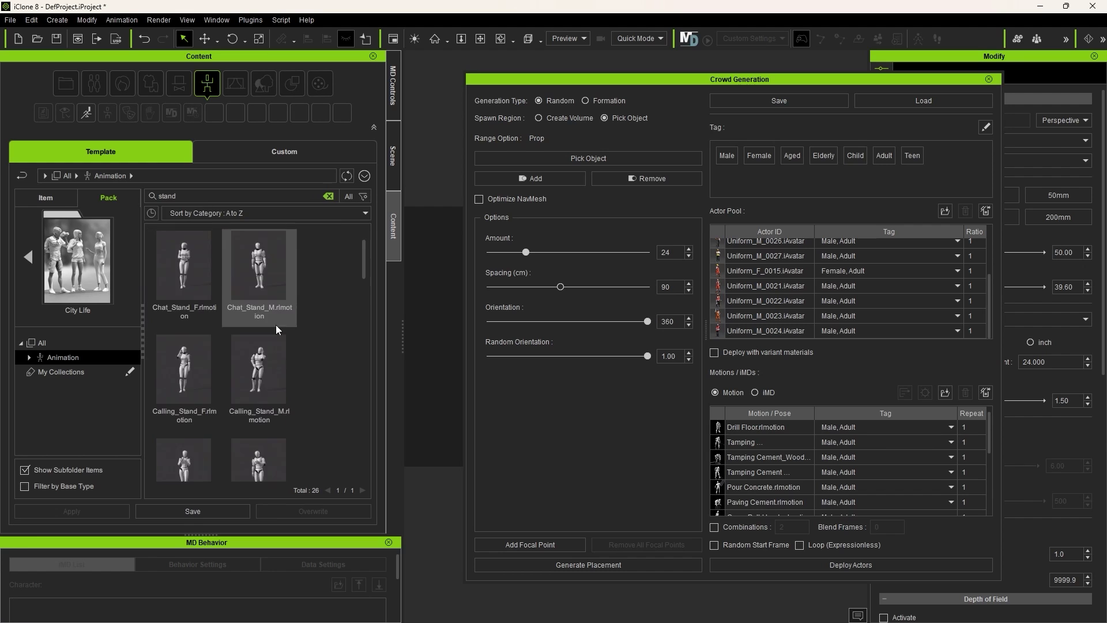
pyautogui.moveTo(258, 414); pyautogui.dragTo(864, 495)
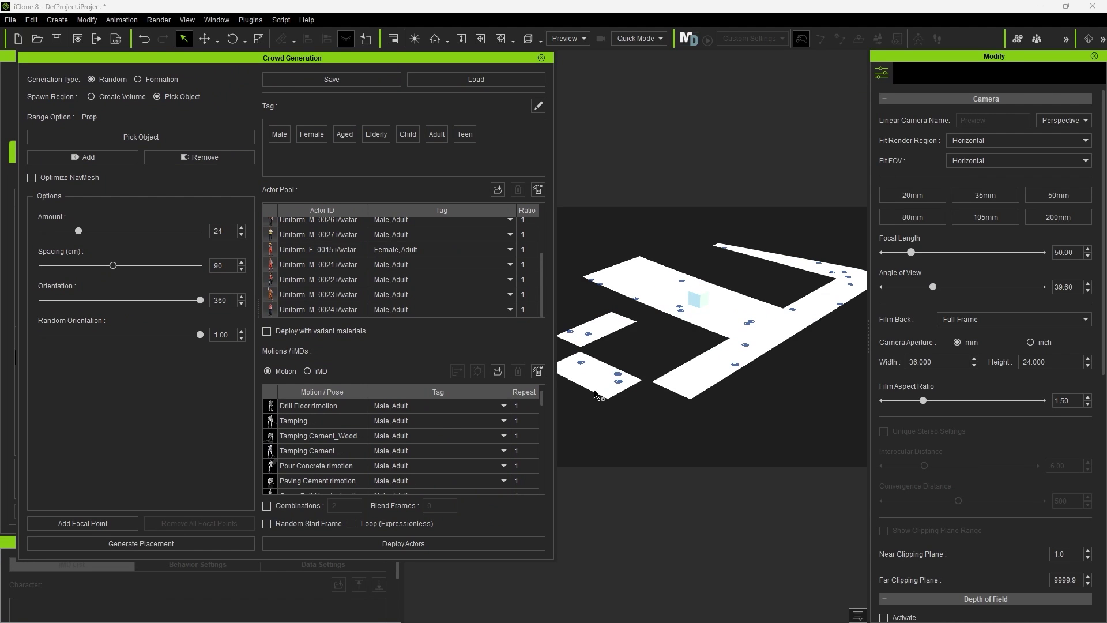
# - Deploy the worker actors onto the floor-plate spawn points
pyautogui.moveTo(680, 346); pyautogui.dragTo(700, 370, button='right')
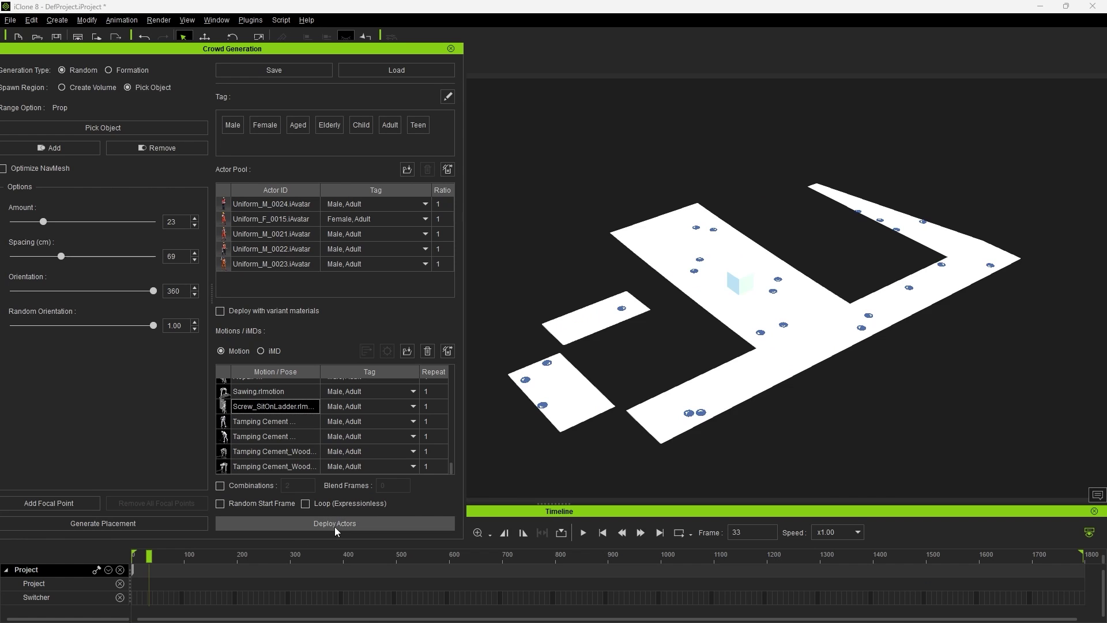
pyautogui.click(335, 526)
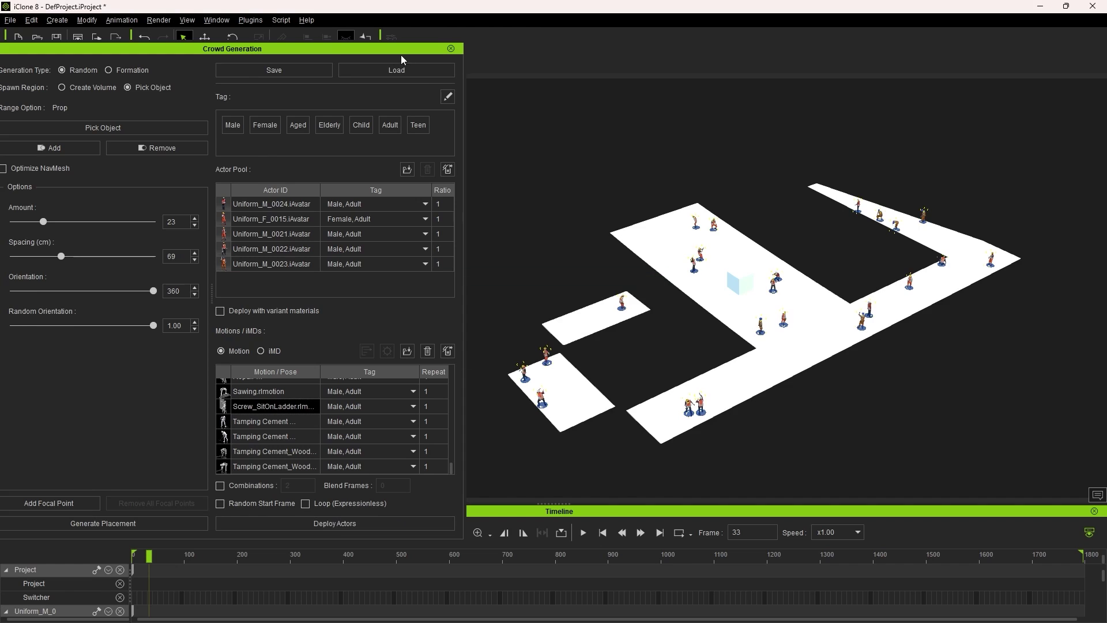
pyautogui.moveTo(349, 42); pyautogui.dragTo(356, 144)
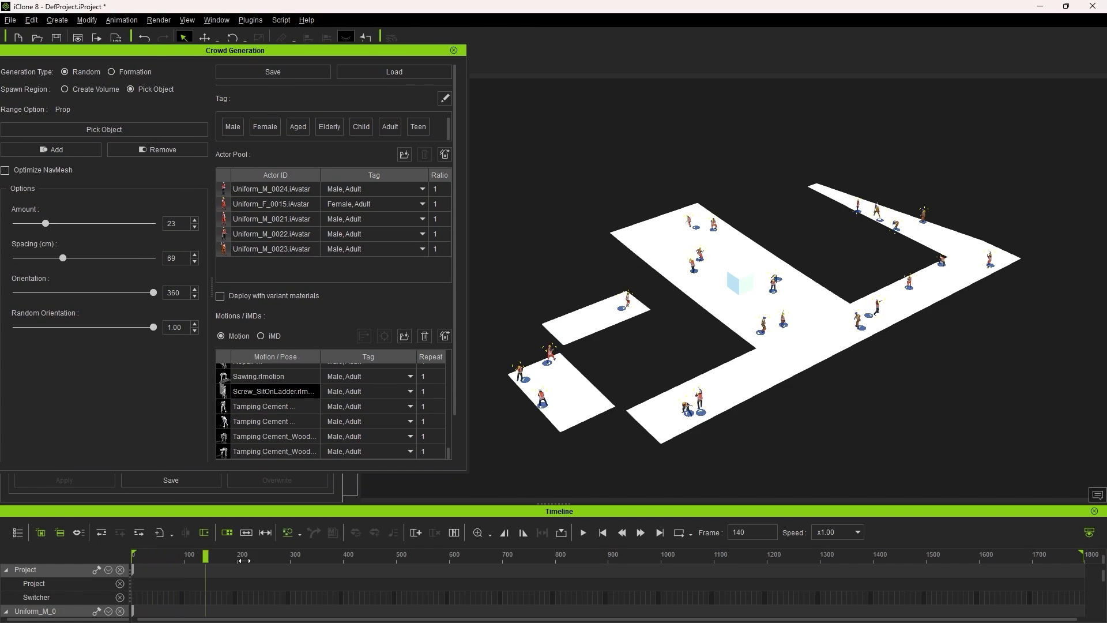
# - Inspect the deployed crowd up close and turn on motion Loop
pyautogui.moveTo(624, 424); pyautogui.dragTo(761, 408, button='right')
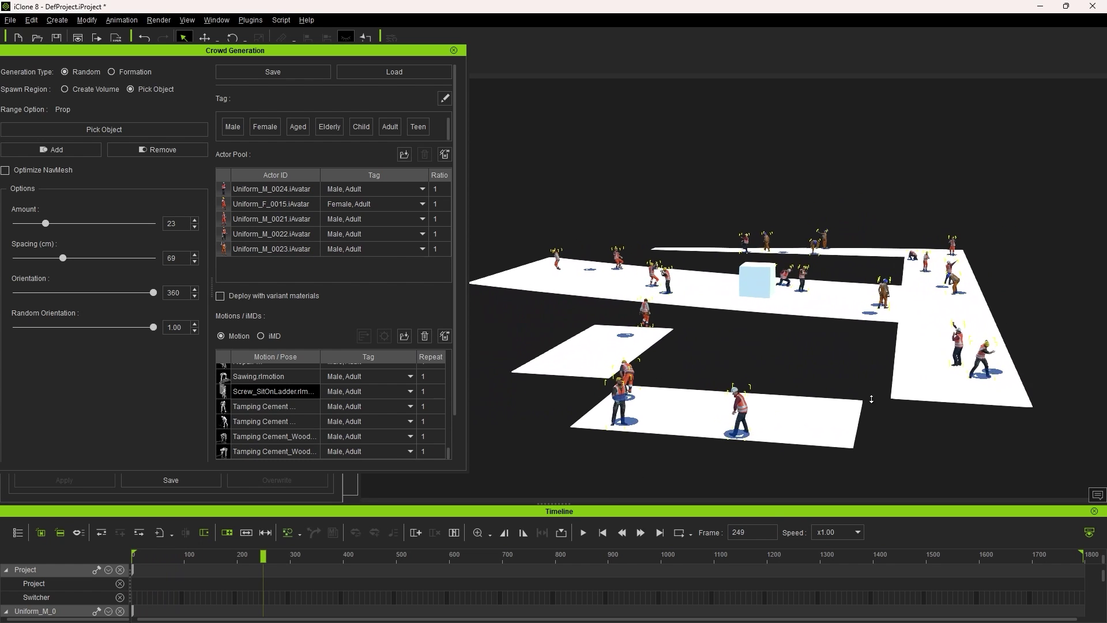
pyautogui.moveTo(869, 390); pyautogui.dragTo(767, 415, button='right')
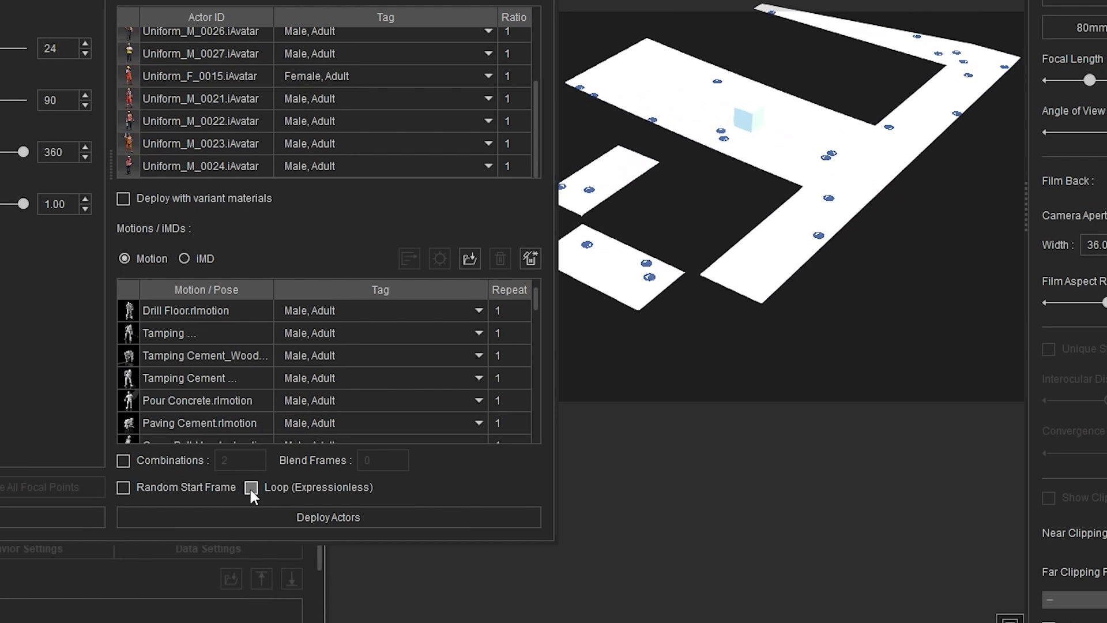
pyautogui.click(251, 487)
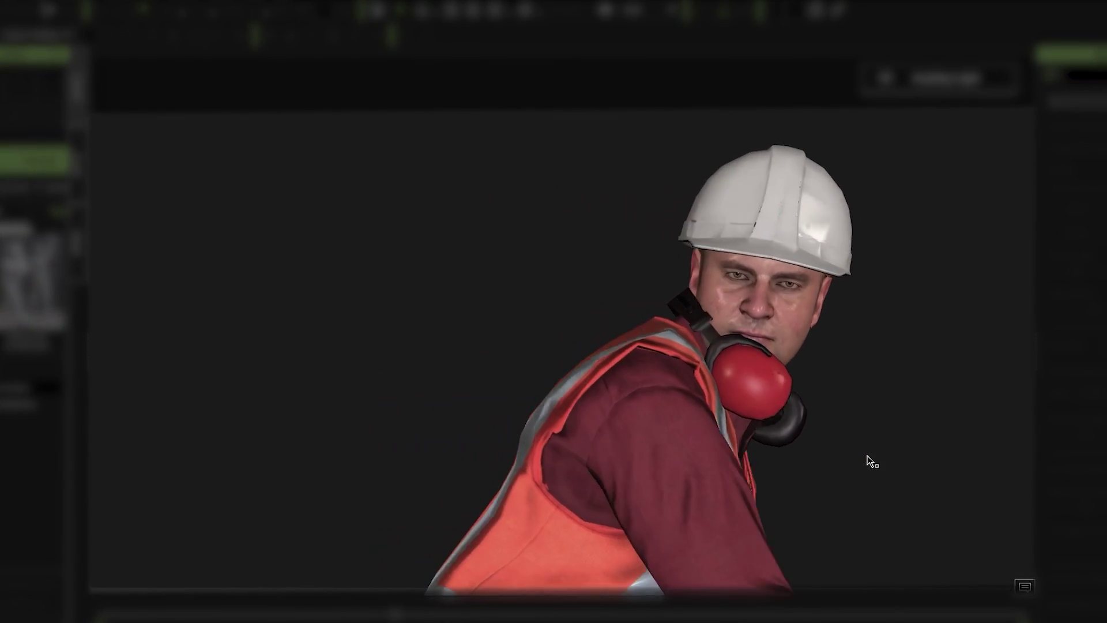
pyautogui.moveTo(867, 460); pyautogui.dragTo(884, 307, button='right')
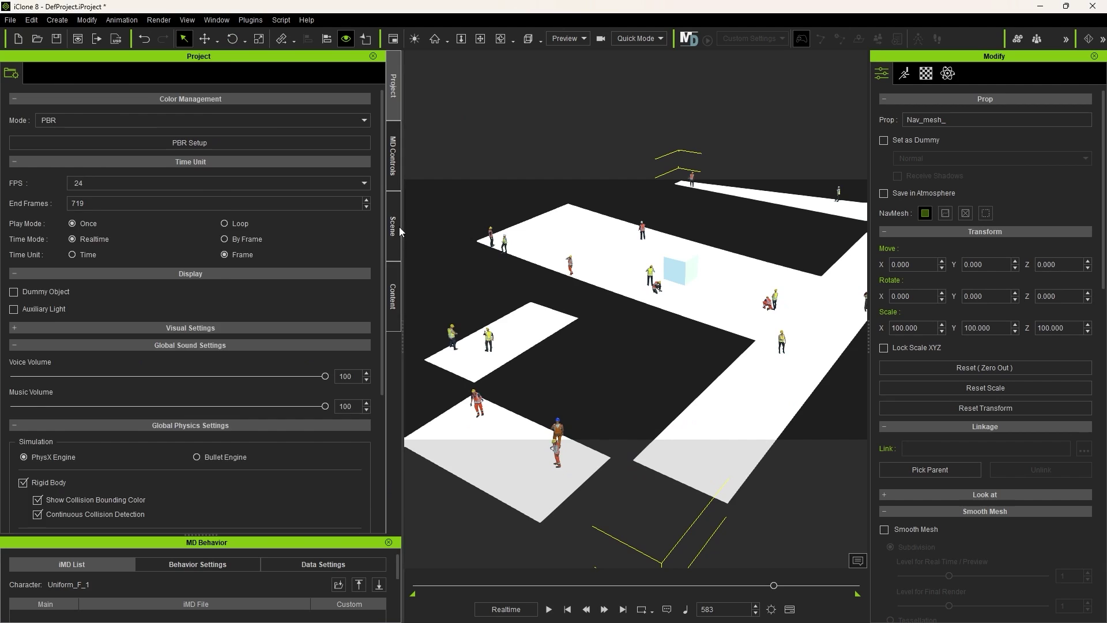
# - Hide the Nav_mesh_ floor and marquee-select all the worker characters in the crowd
pyautogui.click(392, 224)
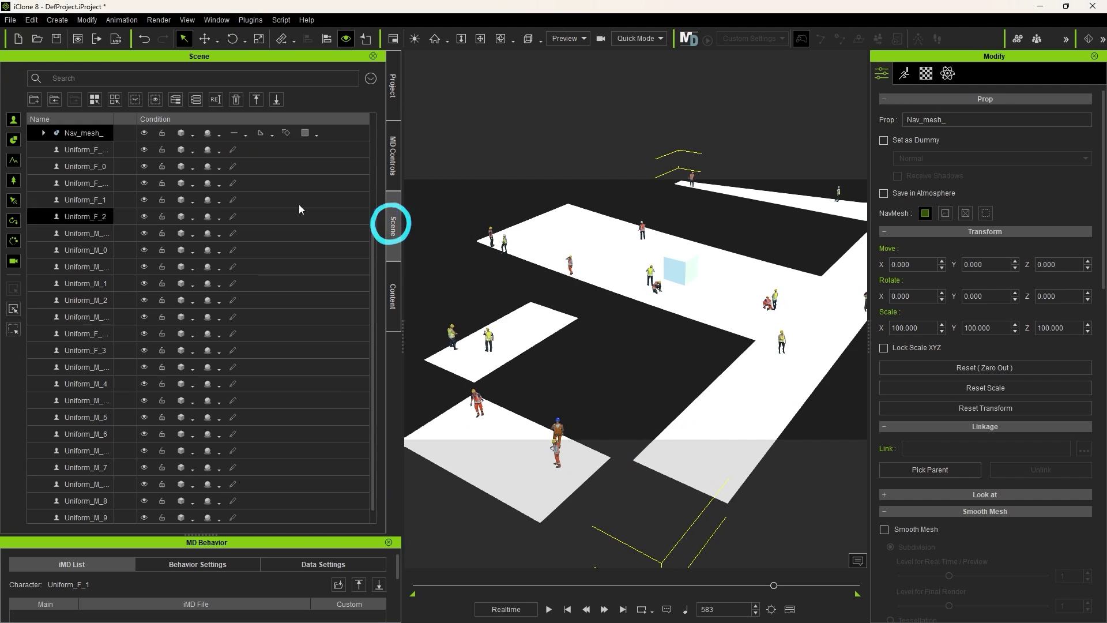
pyautogui.click(145, 133)
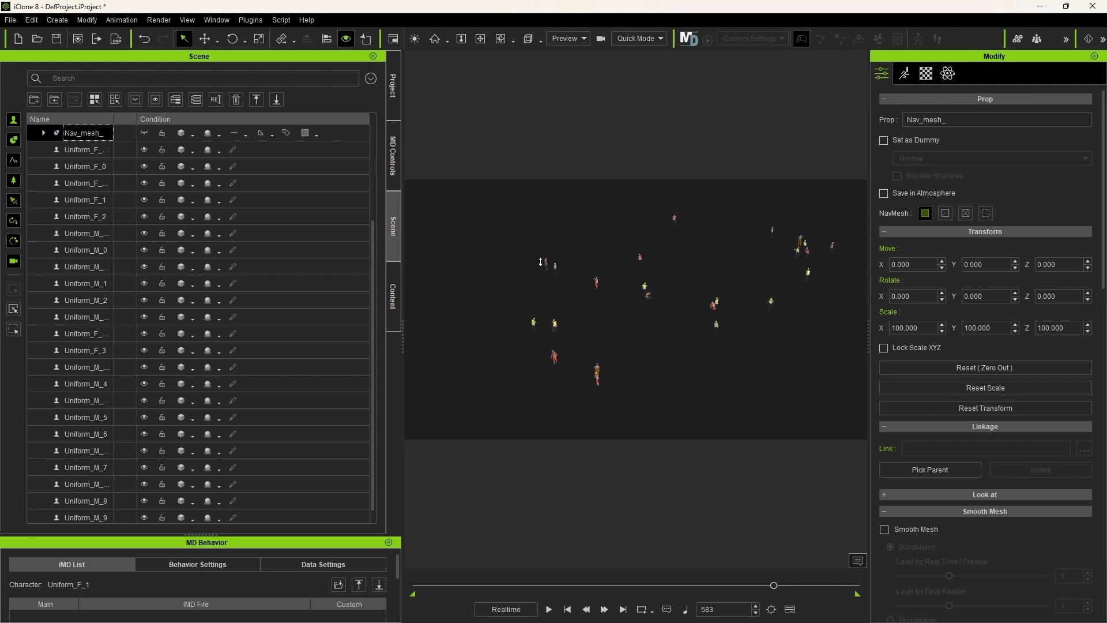
pyautogui.moveTo(526, 219); pyautogui.dragTo(852, 431)
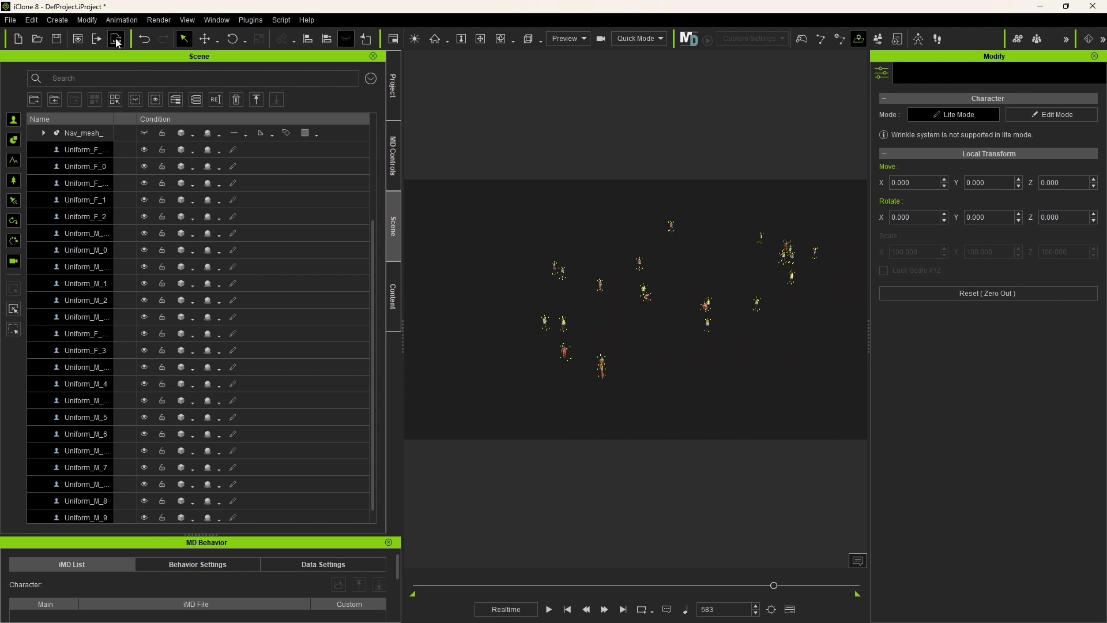
# - Export the selected workers as an FBX with the Blender preset, frames 0 to 250
pyautogui.click(13, 21)
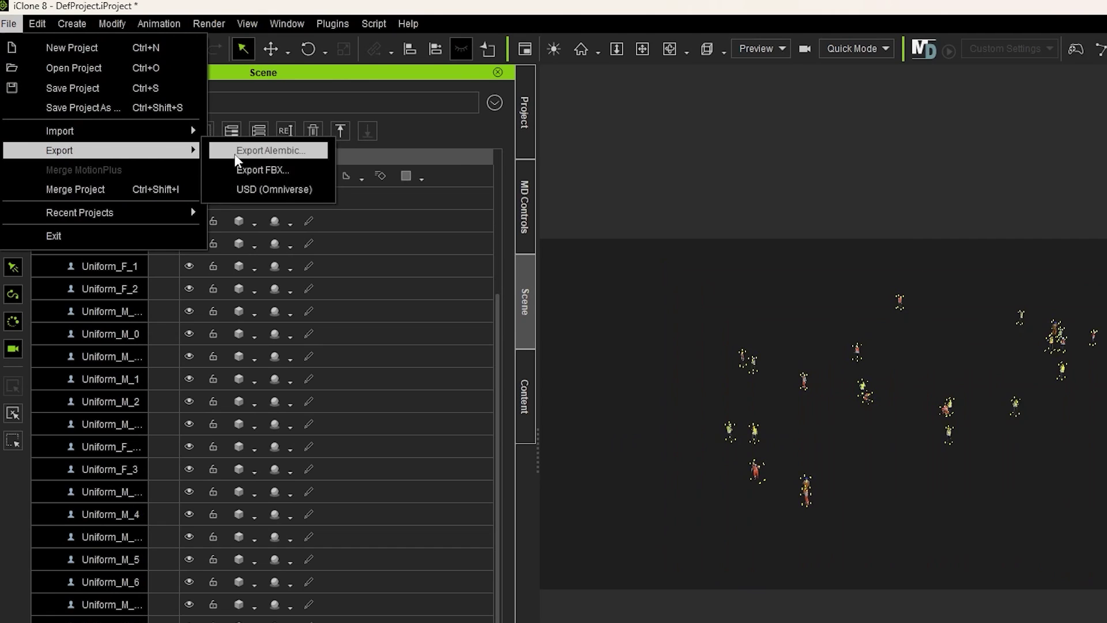
pyautogui.click(248, 168)
pyautogui.moveTo(637, 259); pyautogui.dragTo(414, 296)
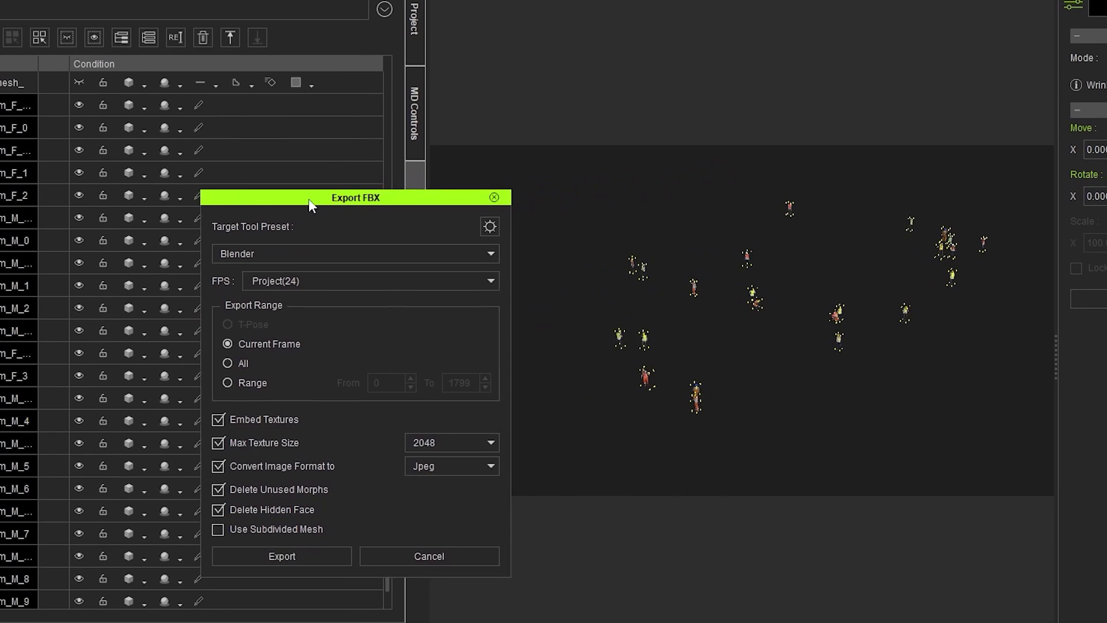
pyautogui.moveTo(309, 198); pyautogui.dragTo(306, 196)
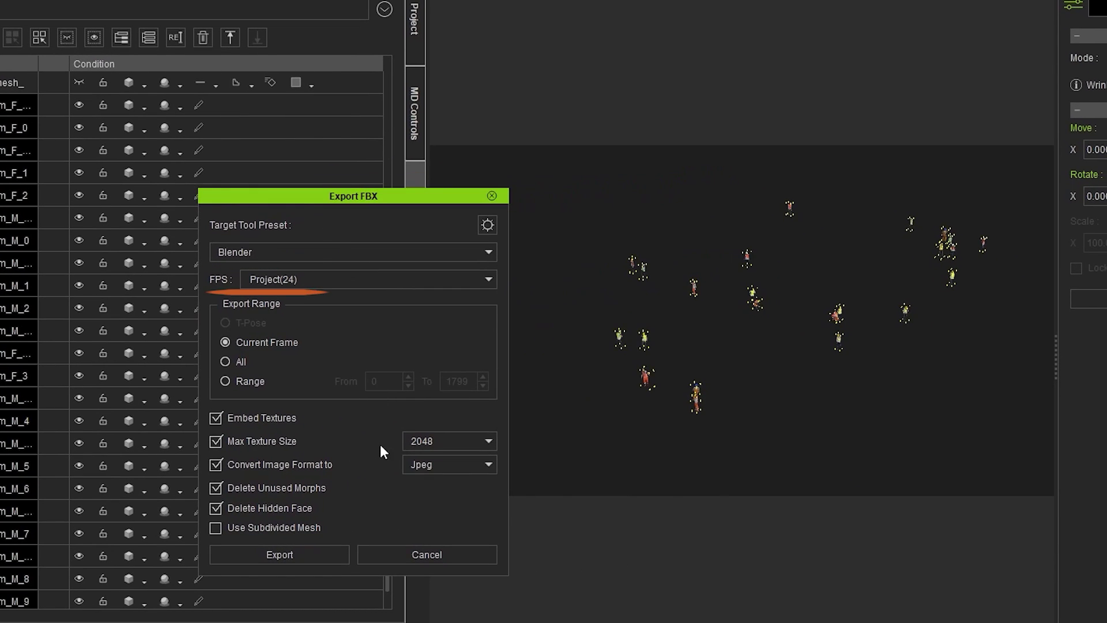
pyautogui.click(225, 381)
pyautogui.doubleClick(458, 381)
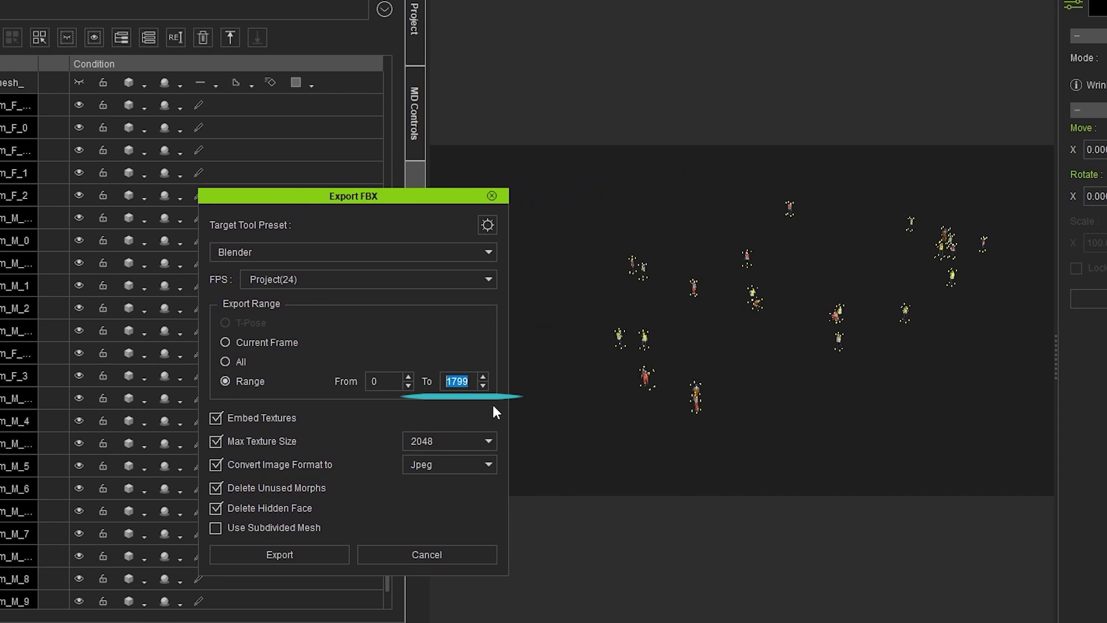
pyautogui.write('25')
pyautogui.press('Return')
pyautogui.write('250')
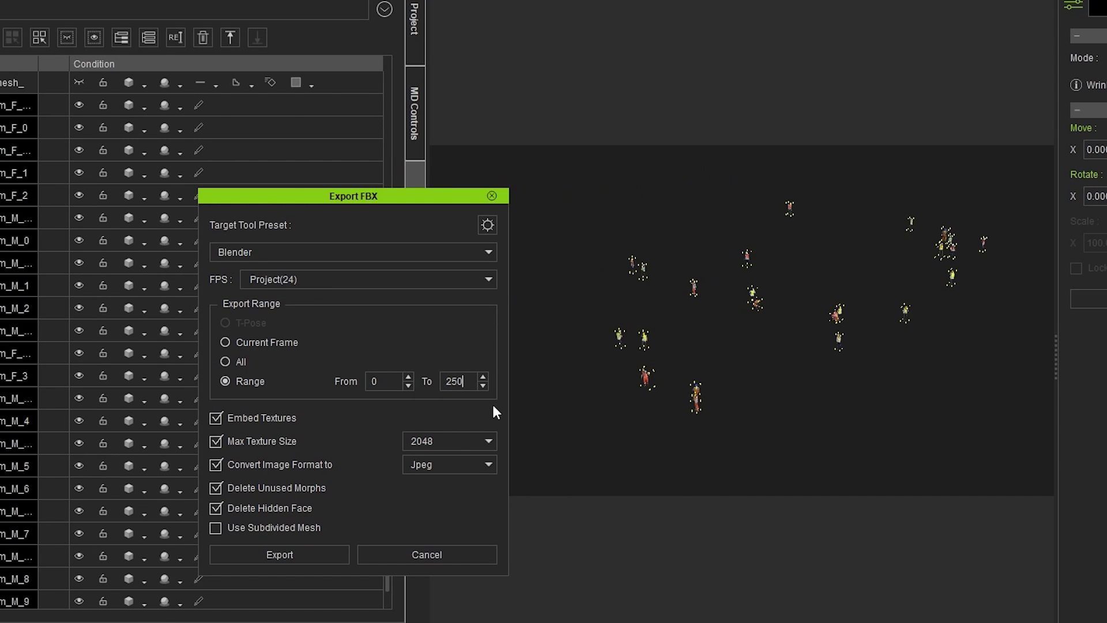
pyautogui.click(489, 442)
pyautogui.click(279, 554)
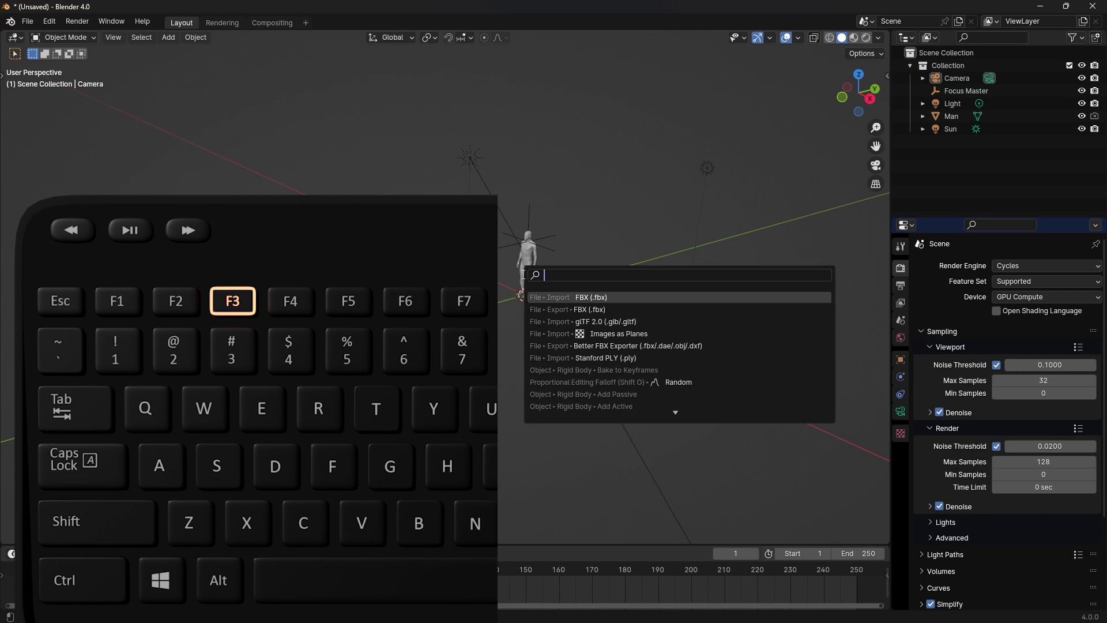
# - Add an Empty and parent workers Uniform_F_0 through Uniform_M_0027 to it, keeping transforms
pyautogui.press('Return')
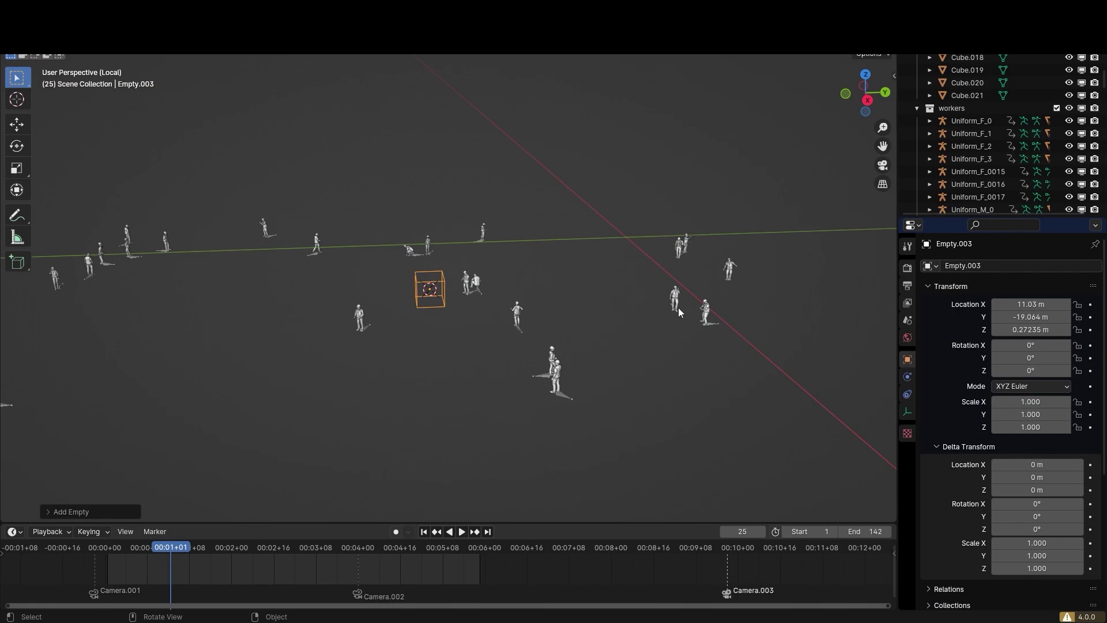
pyautogui.click(971, 120)
pyautogui.scroll(-5, 980, 144)
pyautogui.keyDown('shift'); pyautogui.click(979, 151); pyautogui.keyUp('shift')
pyautogui.scroll(7, 413, 310)
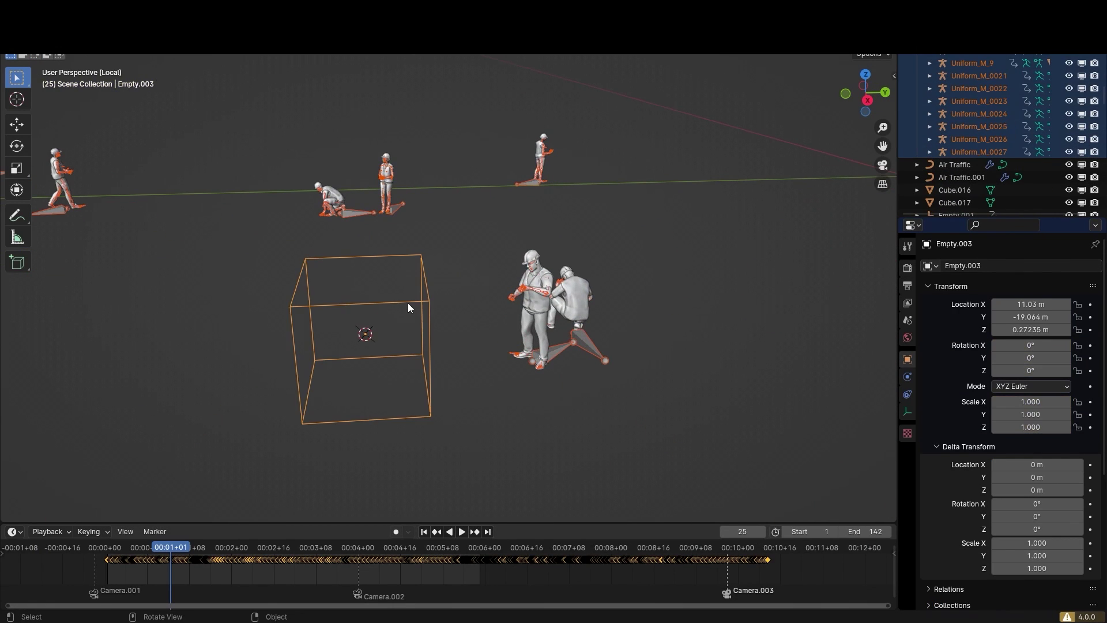
pyautogui.hotkey('ctrl', 'p')
pyautogui.click(395, 312)
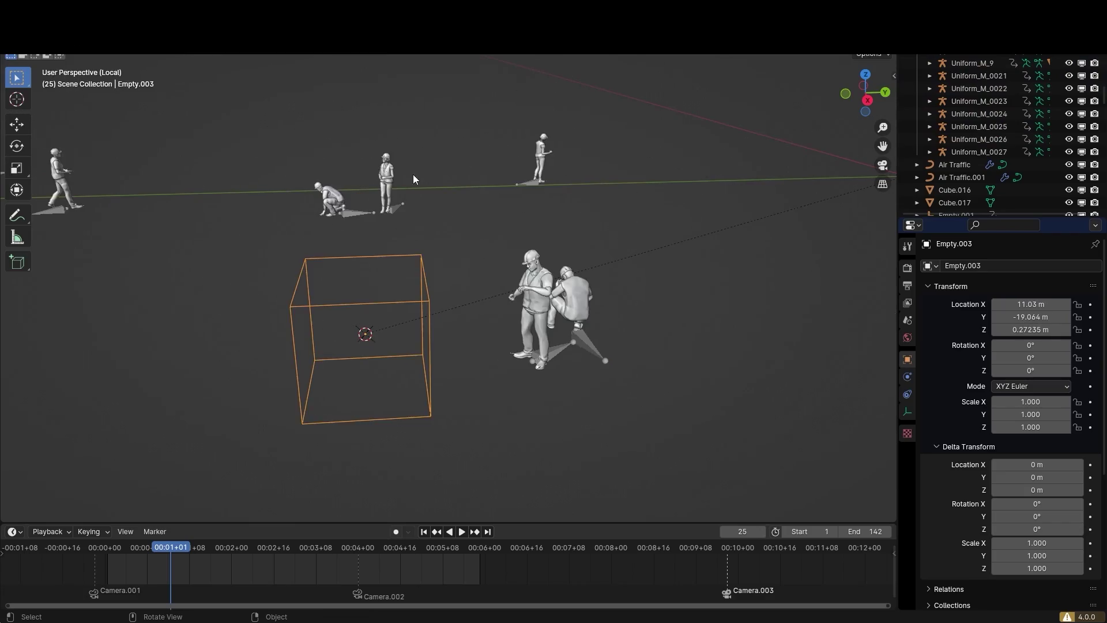
# - View the ship deck through the camera and move the Empty along X onto it
pyautogui.press('KP_Divide')
pyautogui.press('KP_0')
pyautogui.moveTo(405, 277); pyautogui.dragTo(492, 229, button='middle')
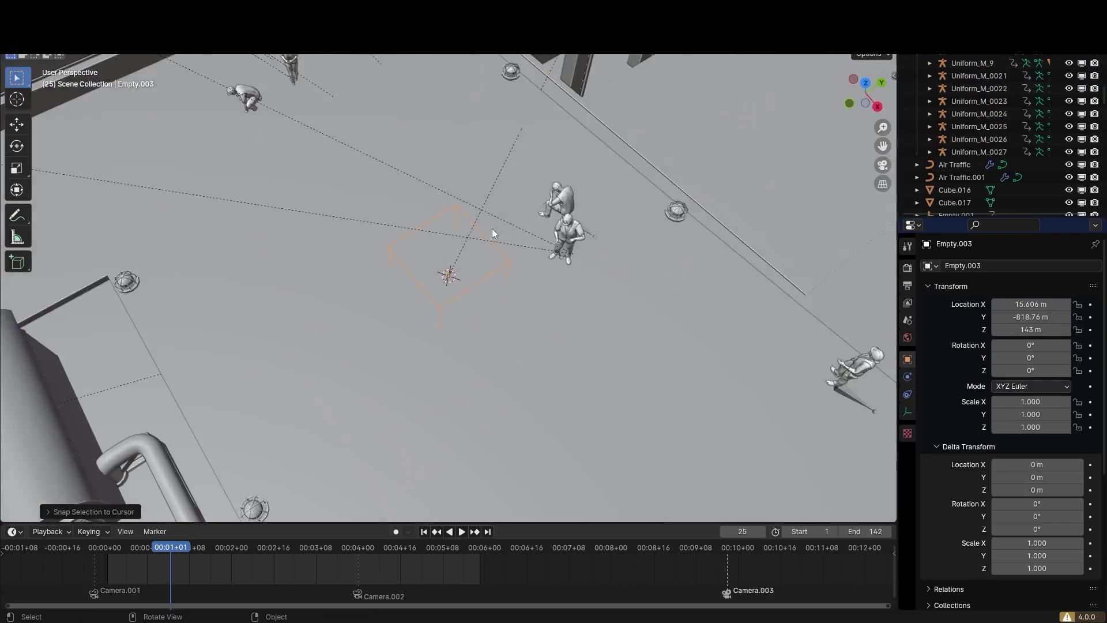
pyautogui.scroll(-5, 493, 228)
pyautogui.scroll(4, 467, 238)
pyautogui.press('g')
pyautogui.press('x')
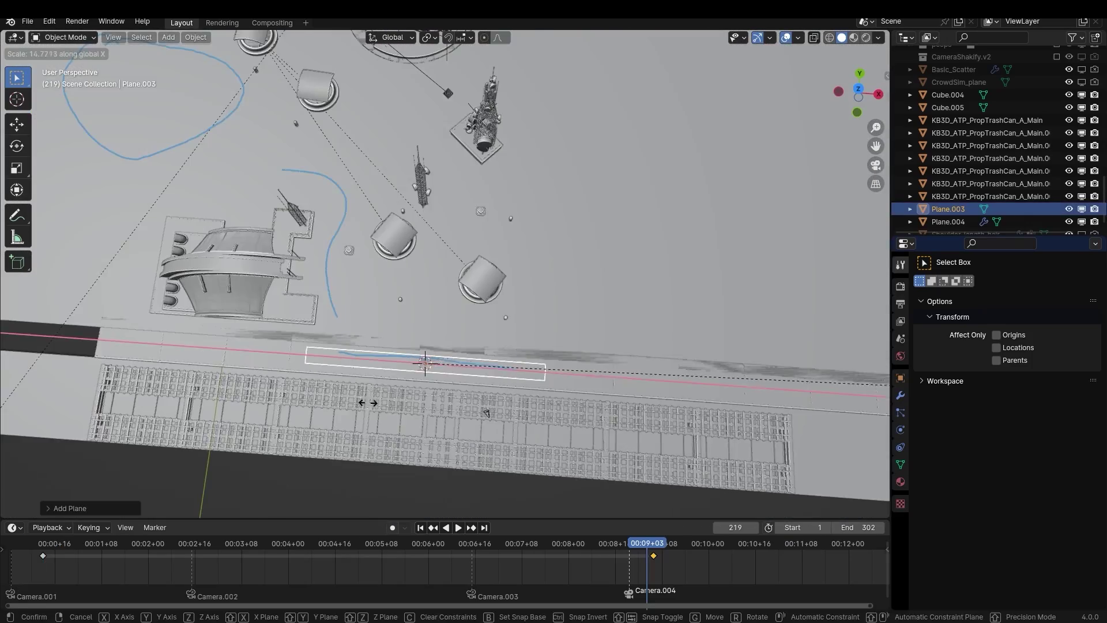
# - Confirm the plane's new size and export only the selected mesh as CityCenter_NavMesh.fbx
pyautogui.click(369, 403)
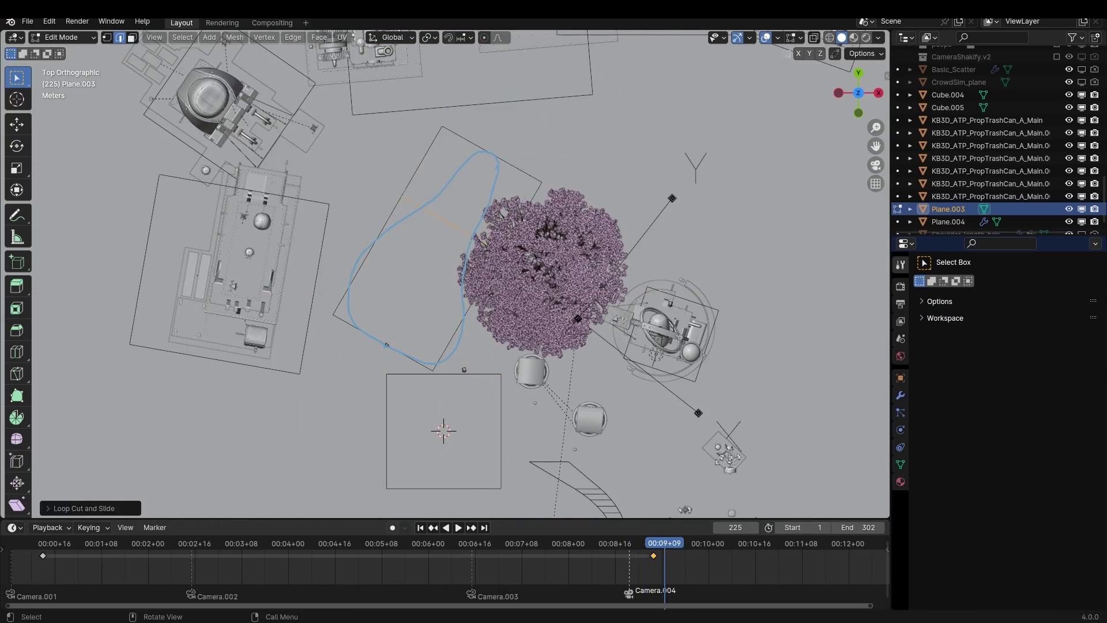
pyautogui.press('F3')
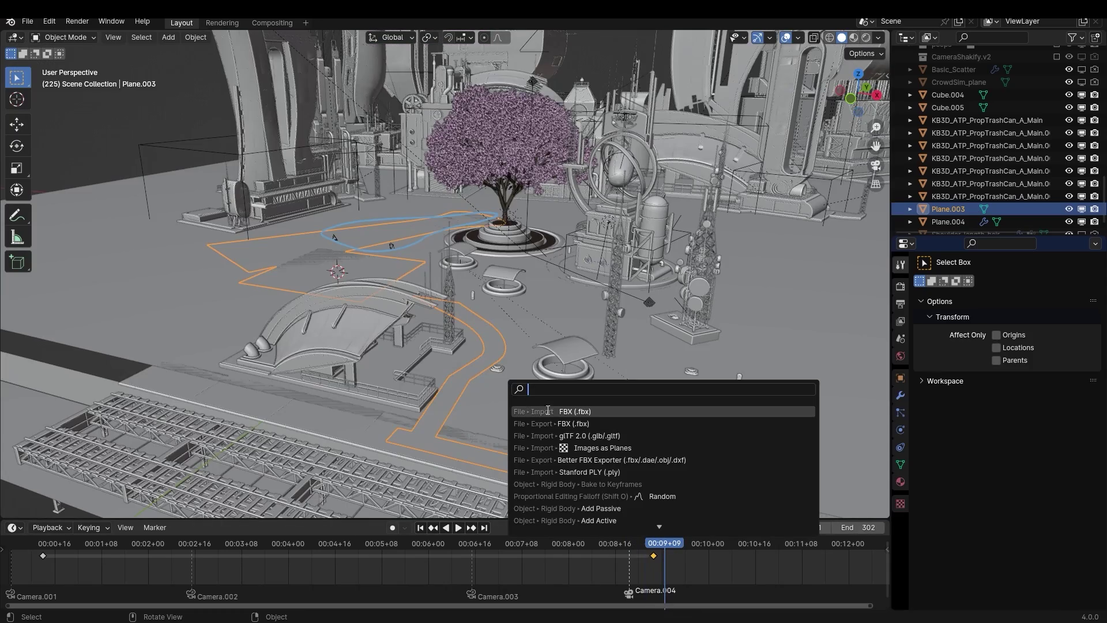
pyautogui.click(565, 423)
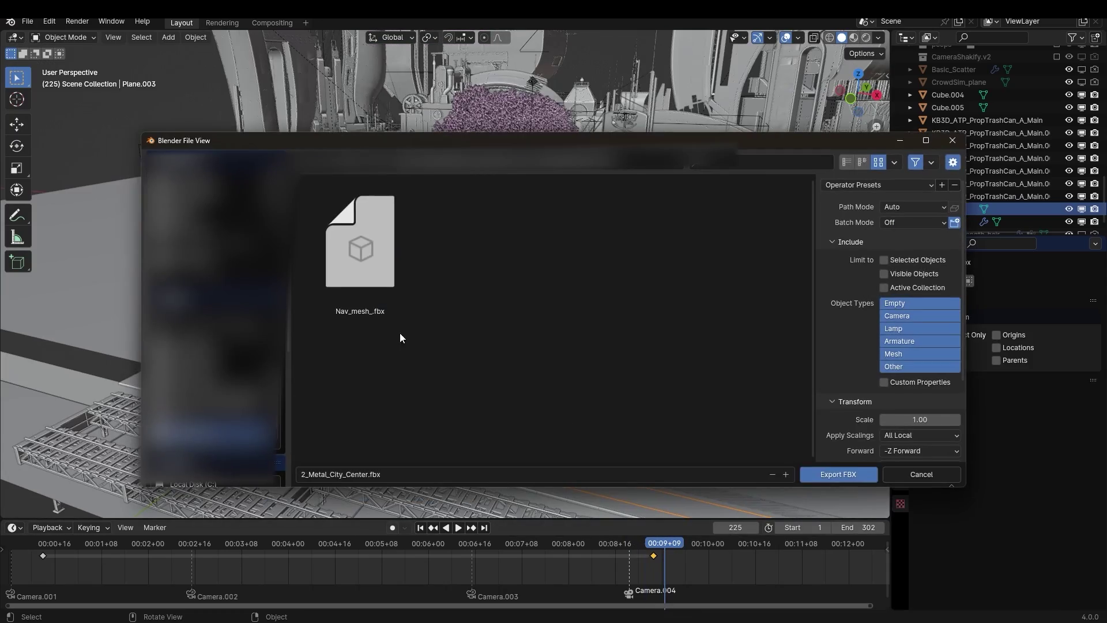
pyautogui.click(890, 357)
pyautogui.click(884, 261)
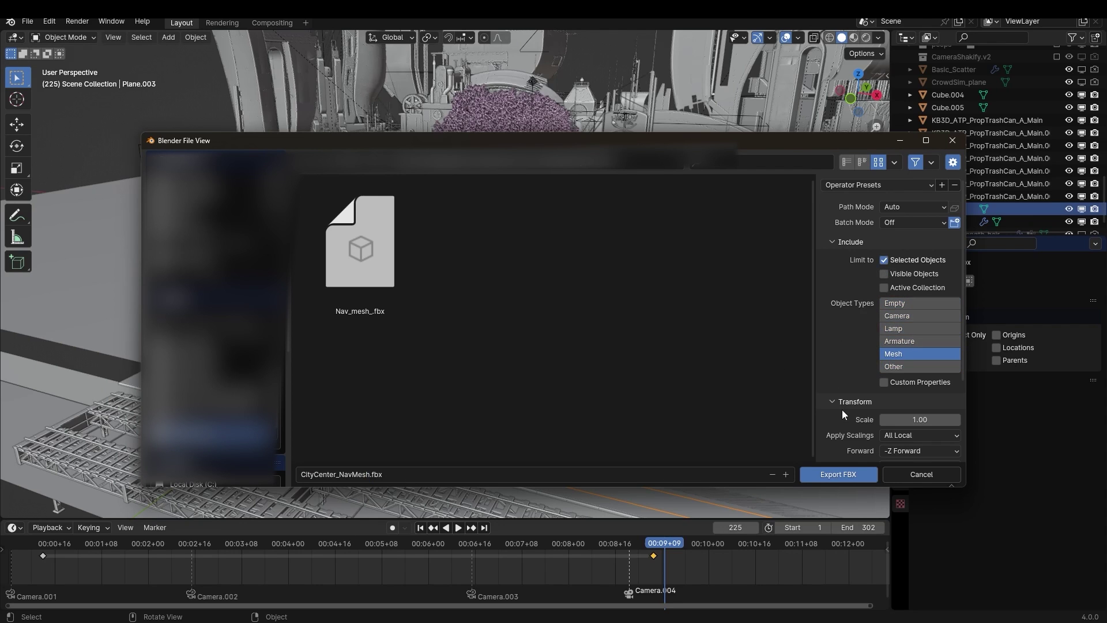
pyautogui.scroll(-3, 842, 414)
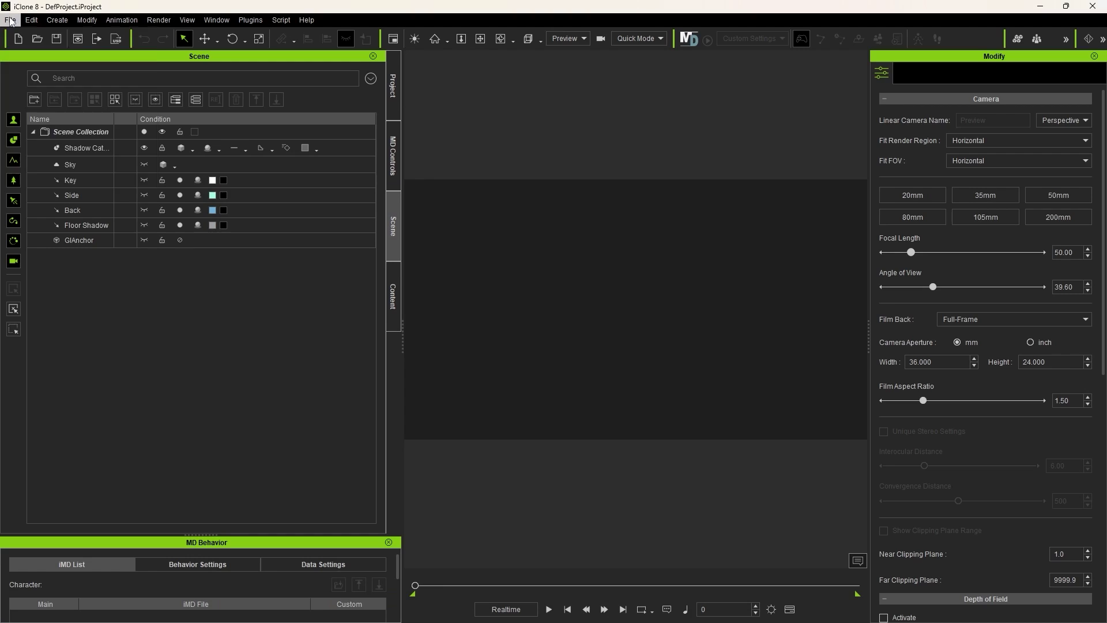
# - Import the nav mesh, draw a walkway path along its straight strip, and start Generate Crowd
pyautogui.click(10, 19)
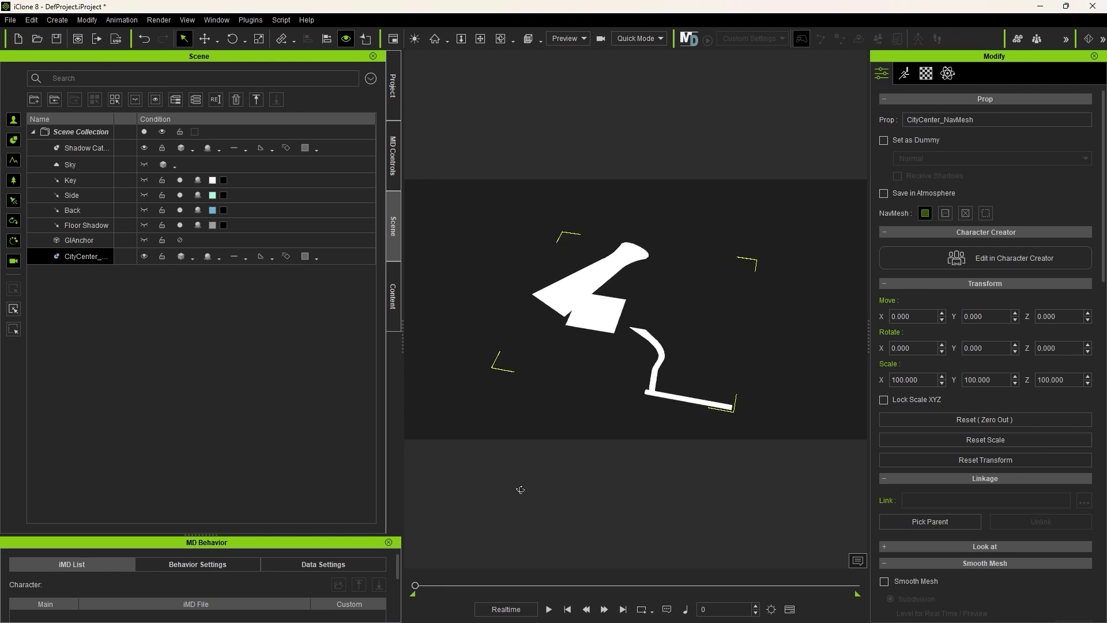
pyautogui.click(57, 20)
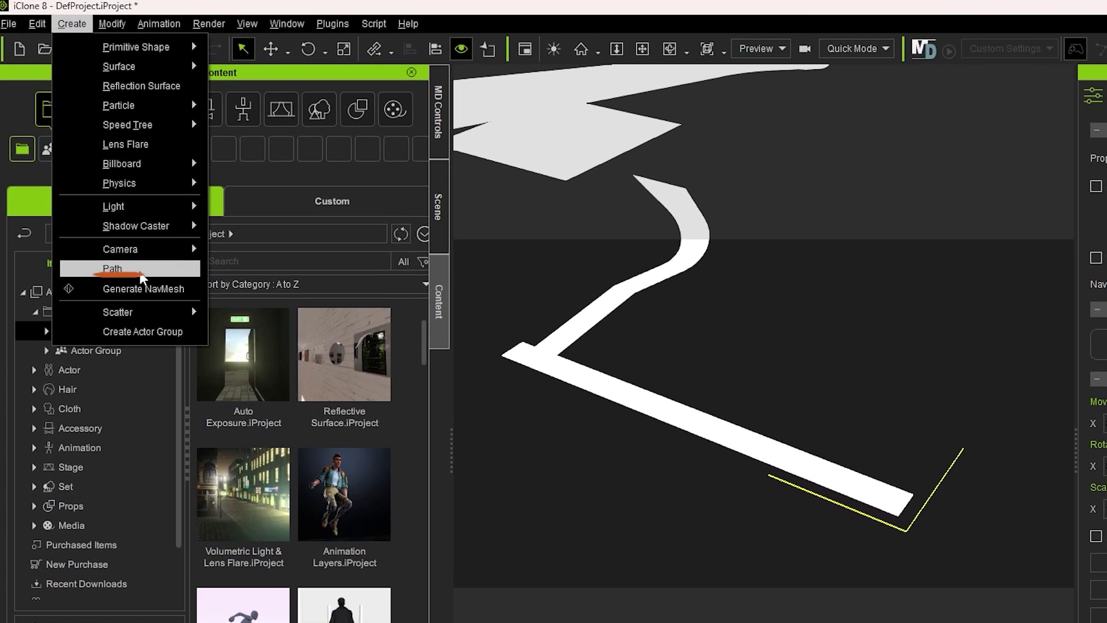
pyautogui.click(140, 269)
pyautogui.click(522, 350)
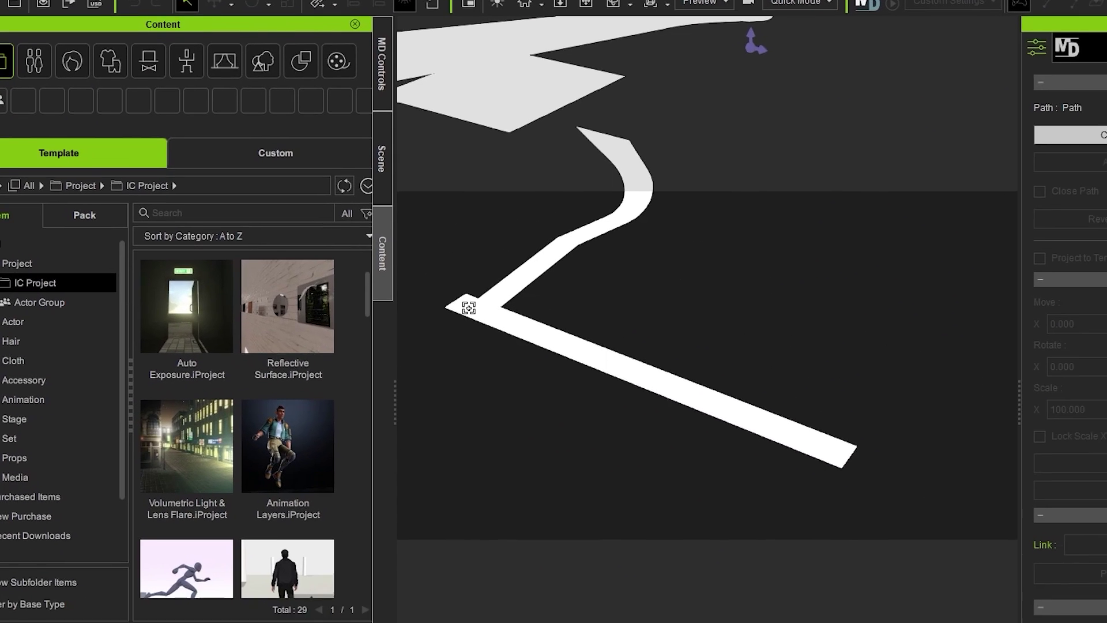
pyautogui.press('Escape')
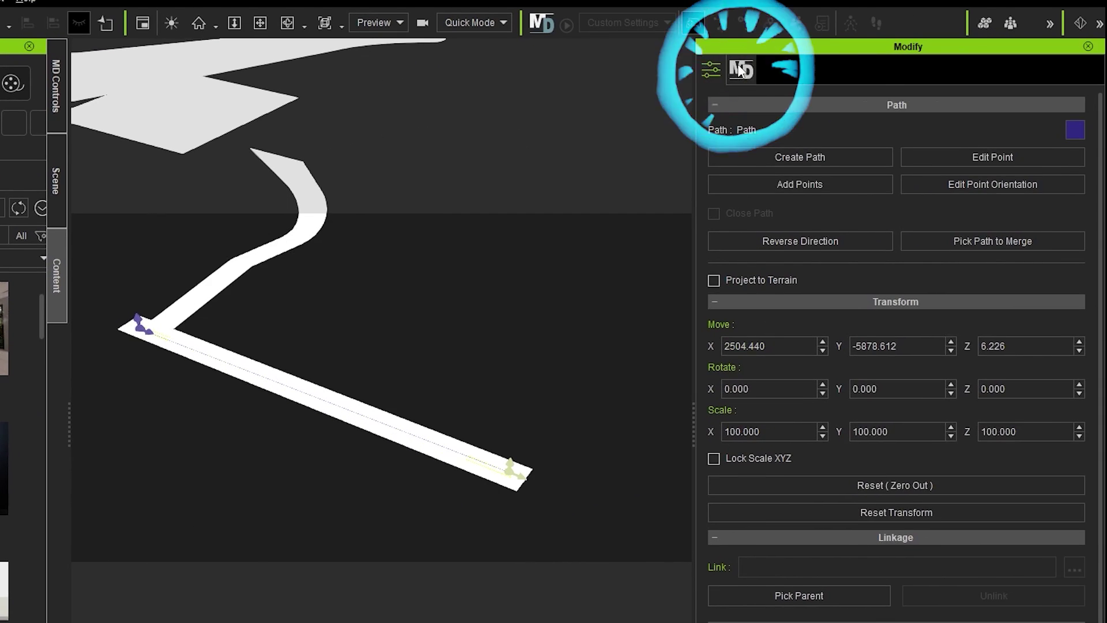
pyautogui.click(740, 69)
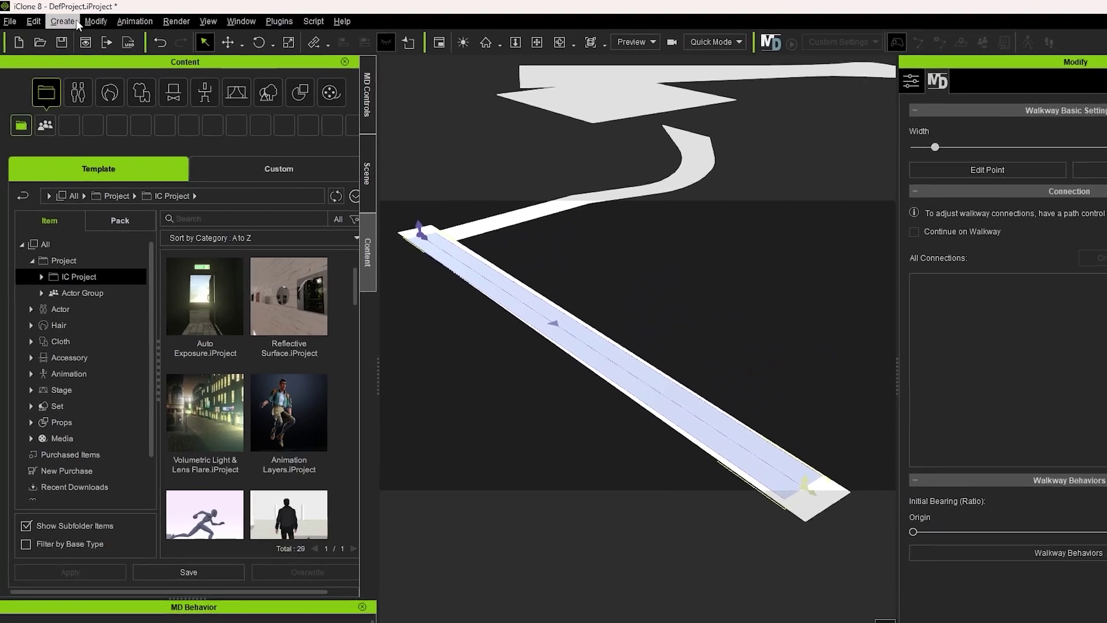
pyautogui.click(67, 21)
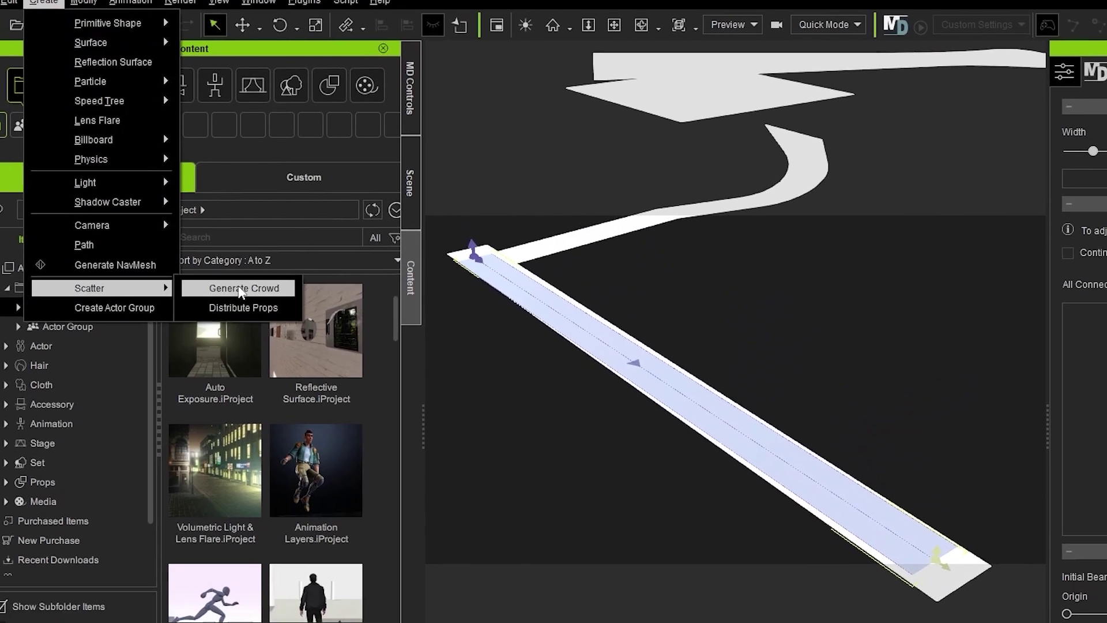
pyautogui.click(272, 312)
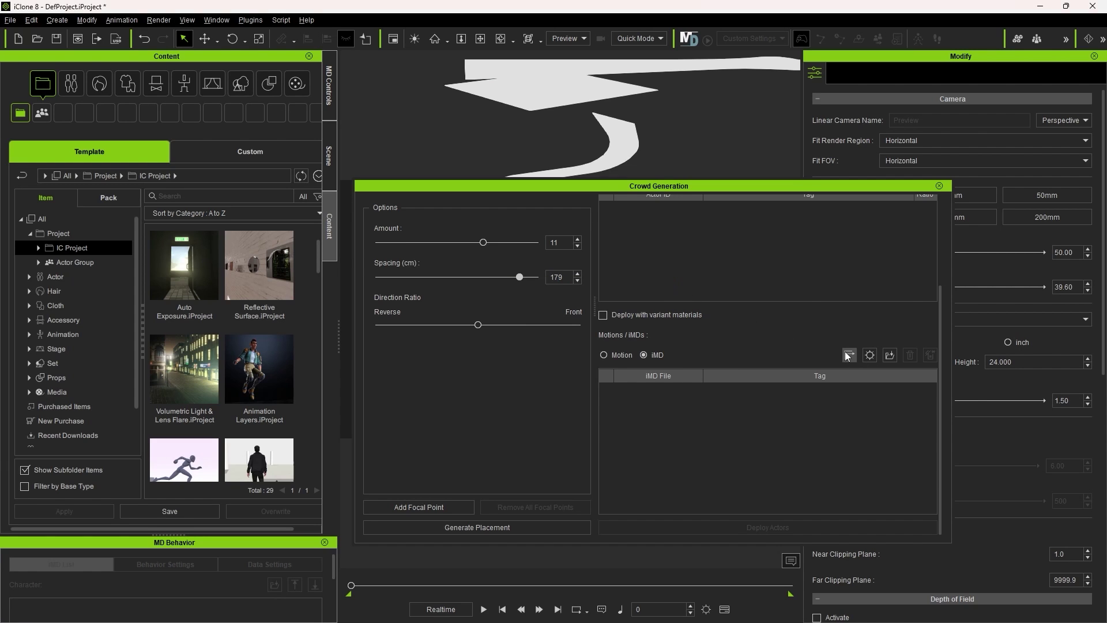
# - Pick Business avatars from the content library for the 11-actor crowd and zoom onto the path
pyautogui.scroll(4, 709, 426)
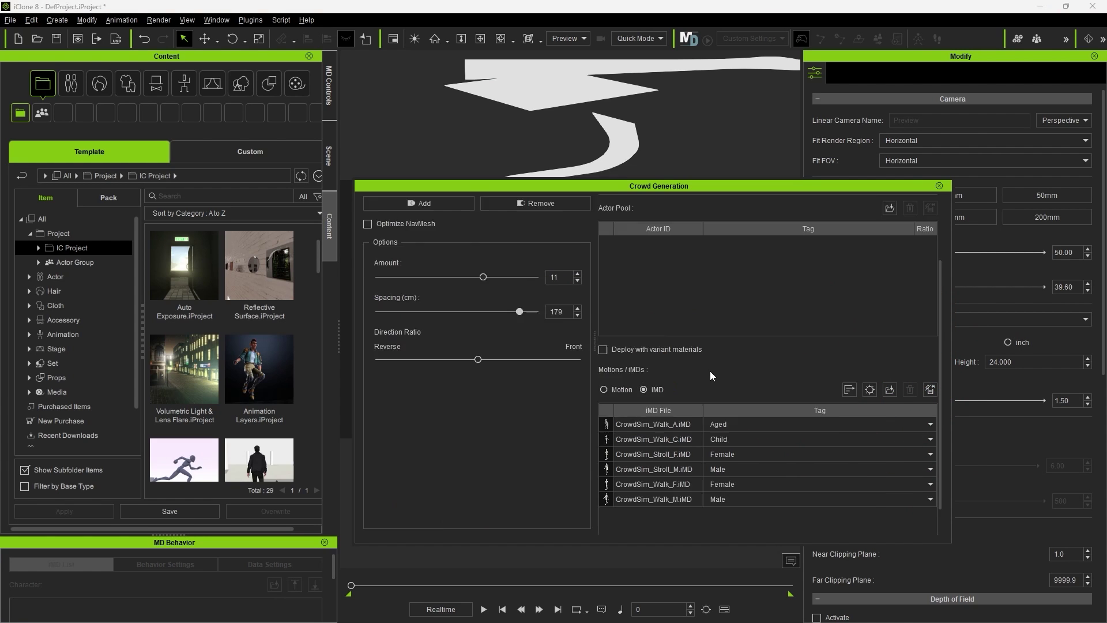
pyautogui.click(109, 198)
pyautogui.scroll(-1, 249, 372)
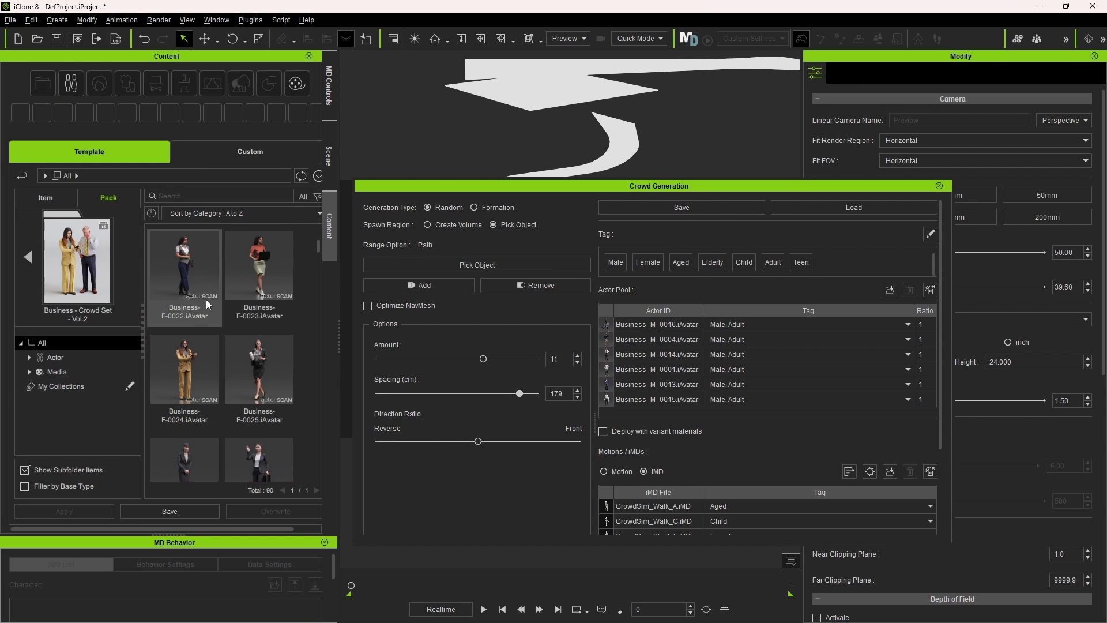
pyautogui.scroll(1, 202, 372)
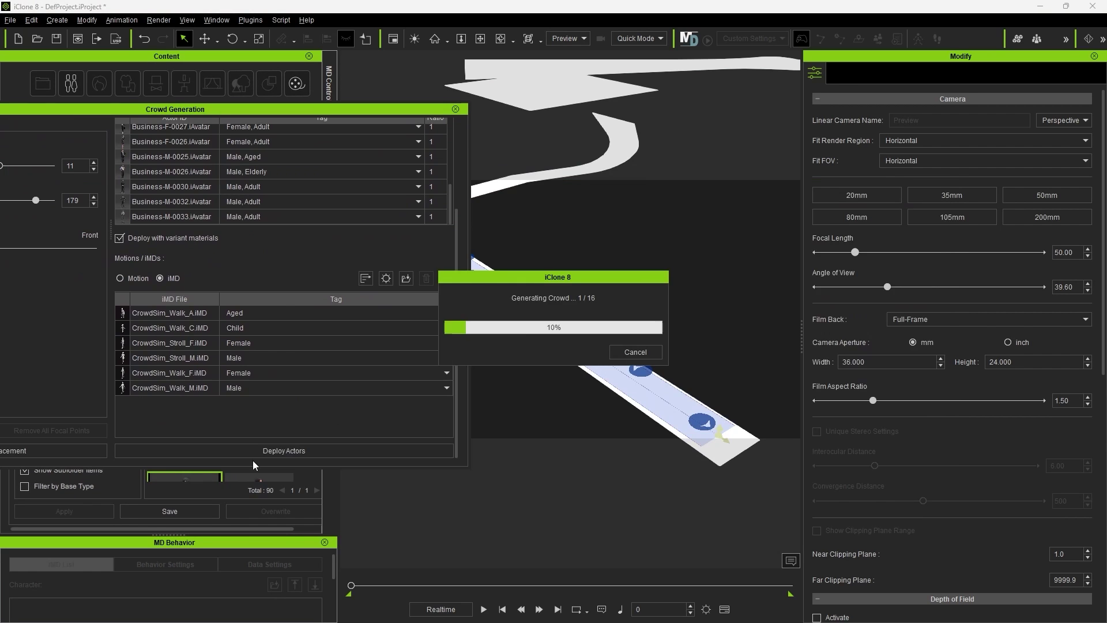
pyautogui.moveTo(403, 109); pyautogui.dragTo(233, 120)
pyautogui.moveTo(468, 281); pyautogui.dragTo(470, 266, button='right')
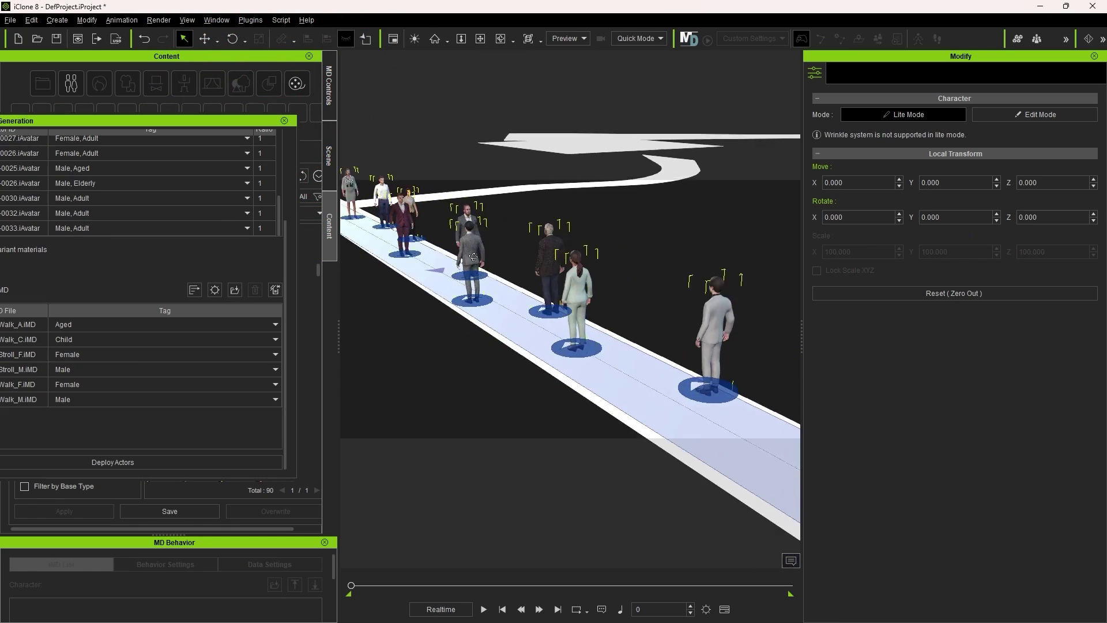
pyautogui.scroll(-3, 472, 257)
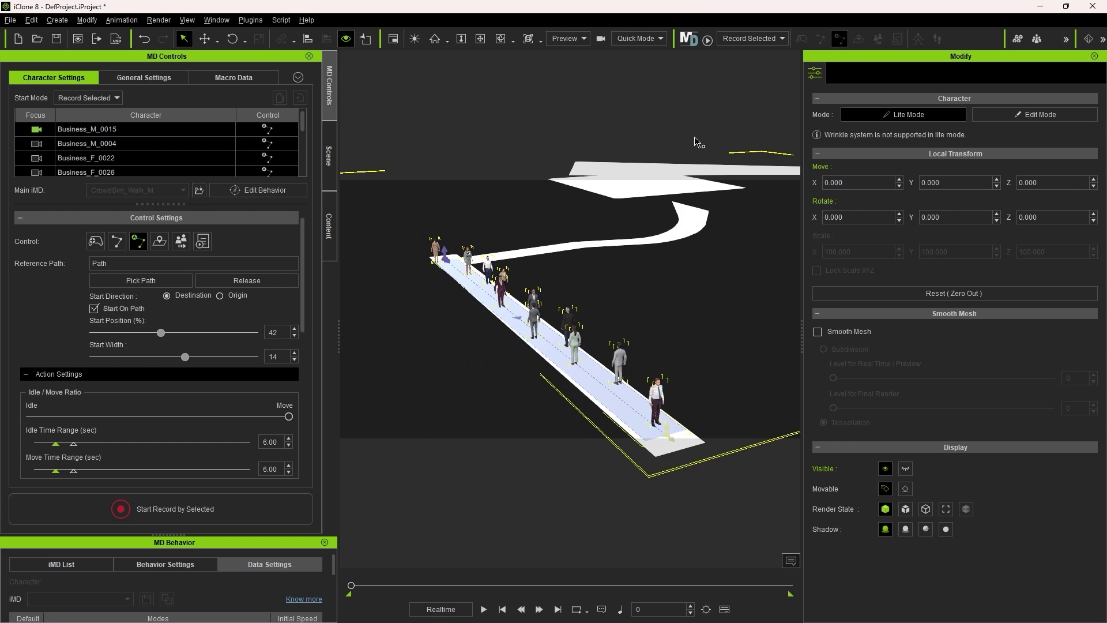
# - Record the business crowd walking along the path, then open the Social Actions pack
pyautogui.click(709, 41)
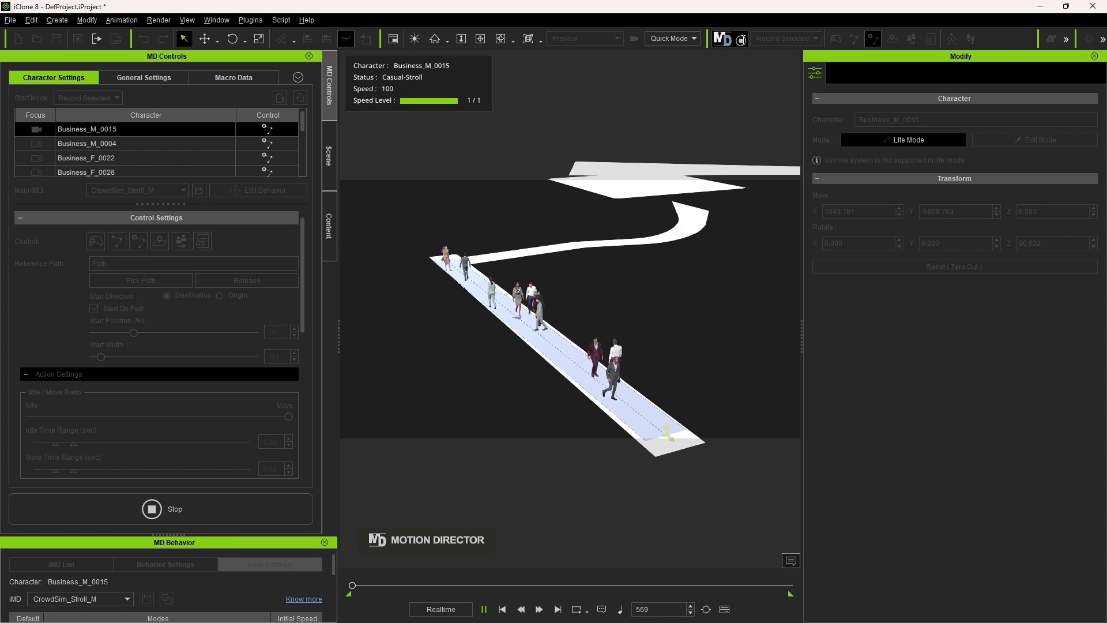
pyautogui.press('space')
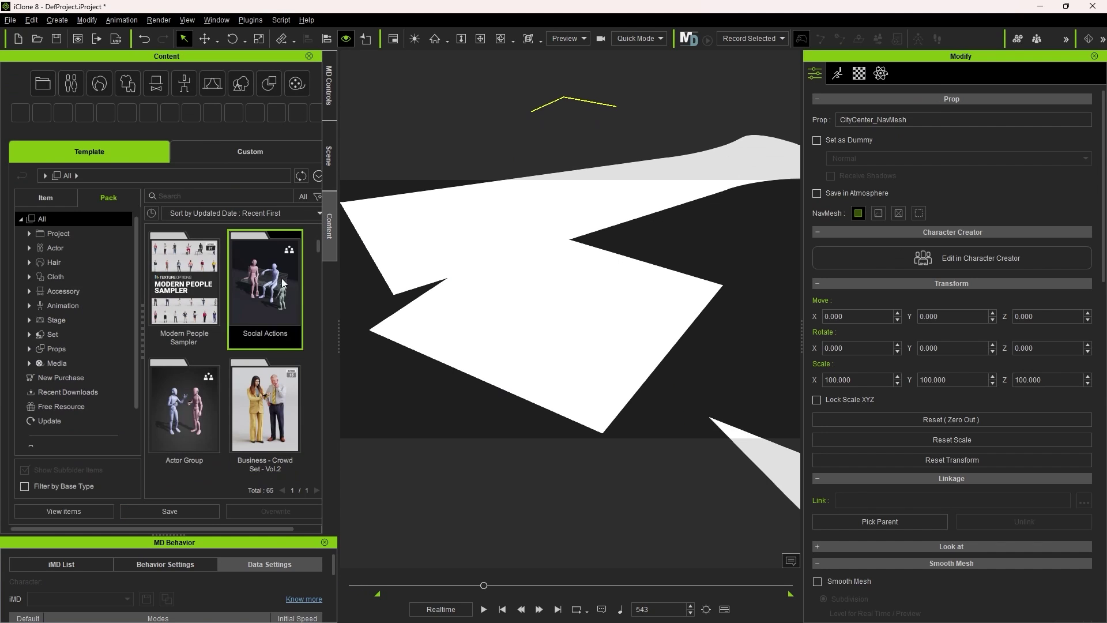
pyautogui.doubleClick(237, 289)
# - Place 3Stand and 4Stand chatting groups and give the uniformed characters Waiting idle motions
pyautogui.moveTo(237, 289); pyautogui.dragTo(523, 328)
pyautogui.scroll(5, 559, 369)
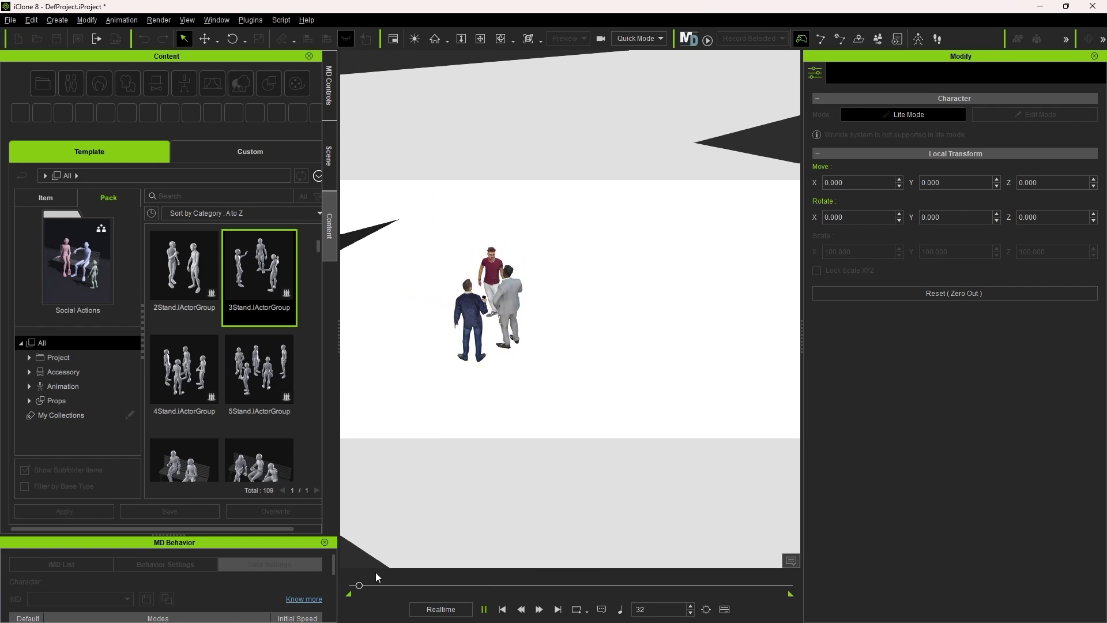
pyautogui.scroll(-3, 489, 358)
pyautogui.moveTo(184, 369); pyautogui.dragTo(634, 311)
pyautogui.scroll(5, 627, 327)
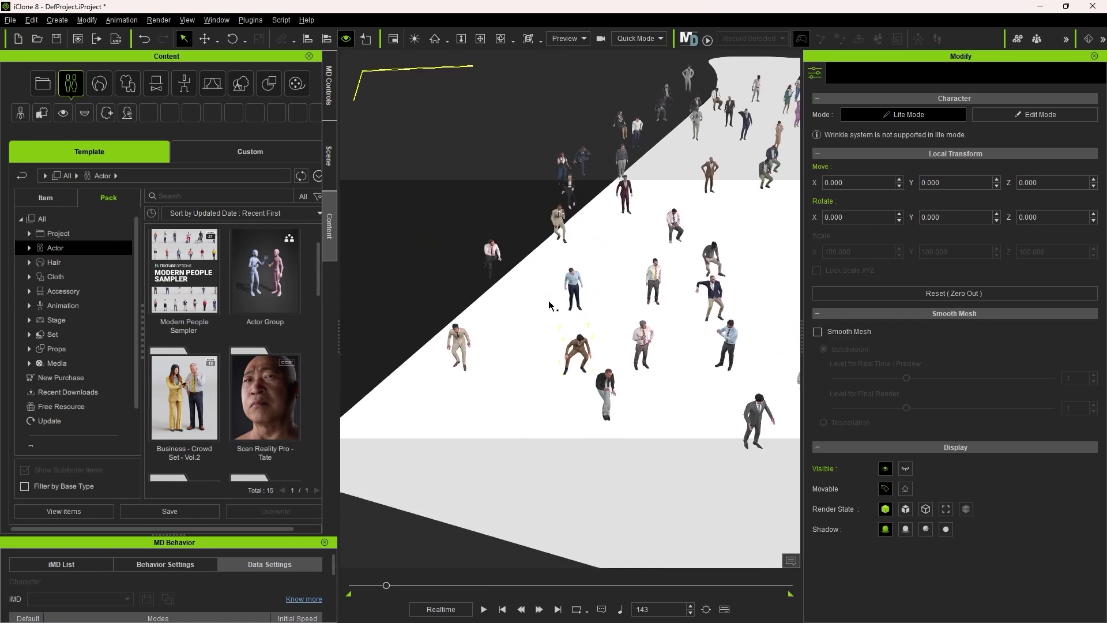
pyautogui.click(328, 156)
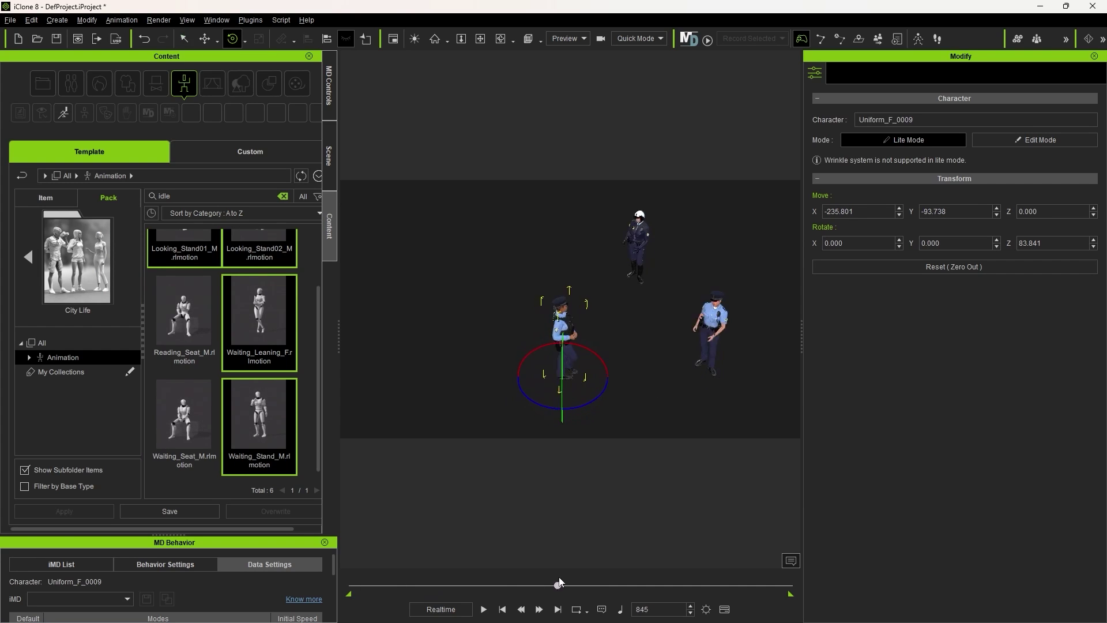
pyautogui.click(50, 23)
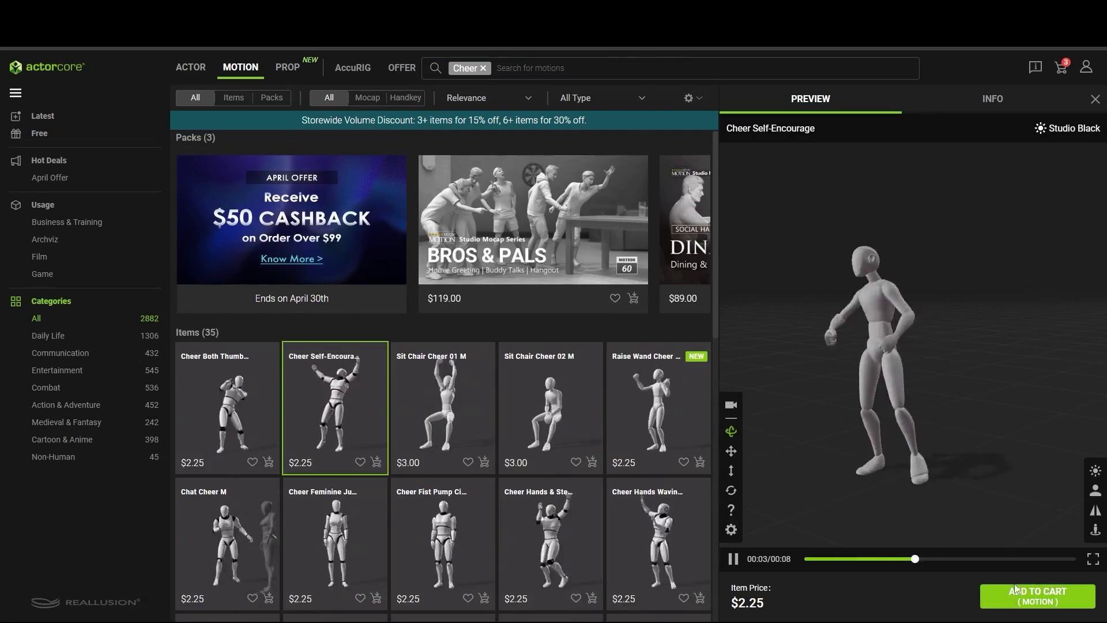
# - Scroll through the Kneel search results in ActorCore and preview the Taunt Roar motion
pyautogui.scroll(-10, 574, 400)
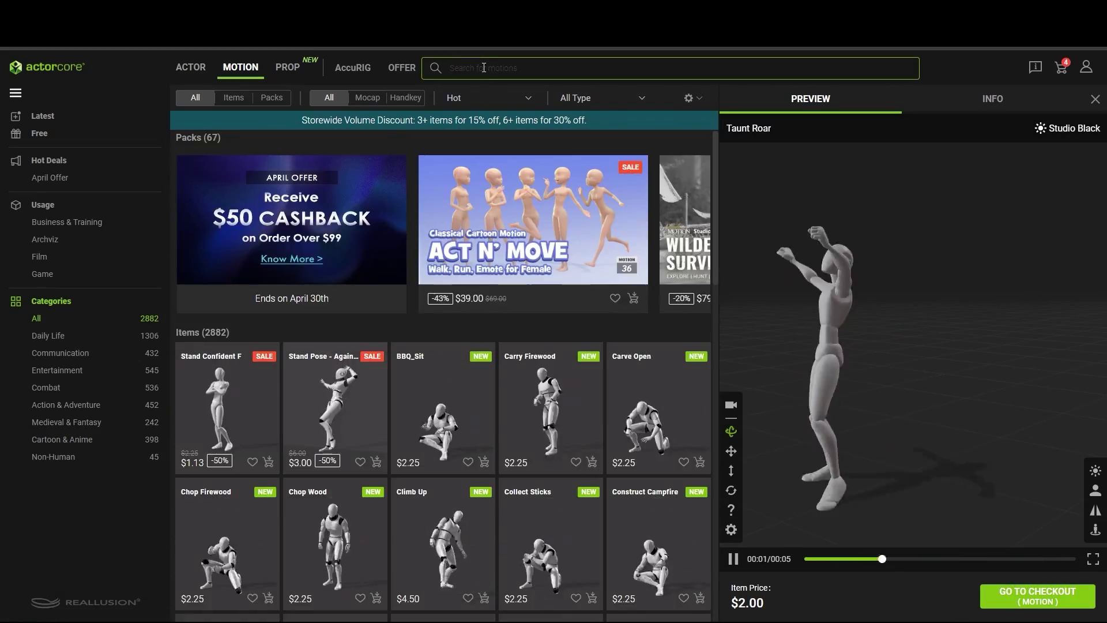
pyautogui.scroll(-5, 491, 297)
pyautogui.scroll(-10, 491, 296)
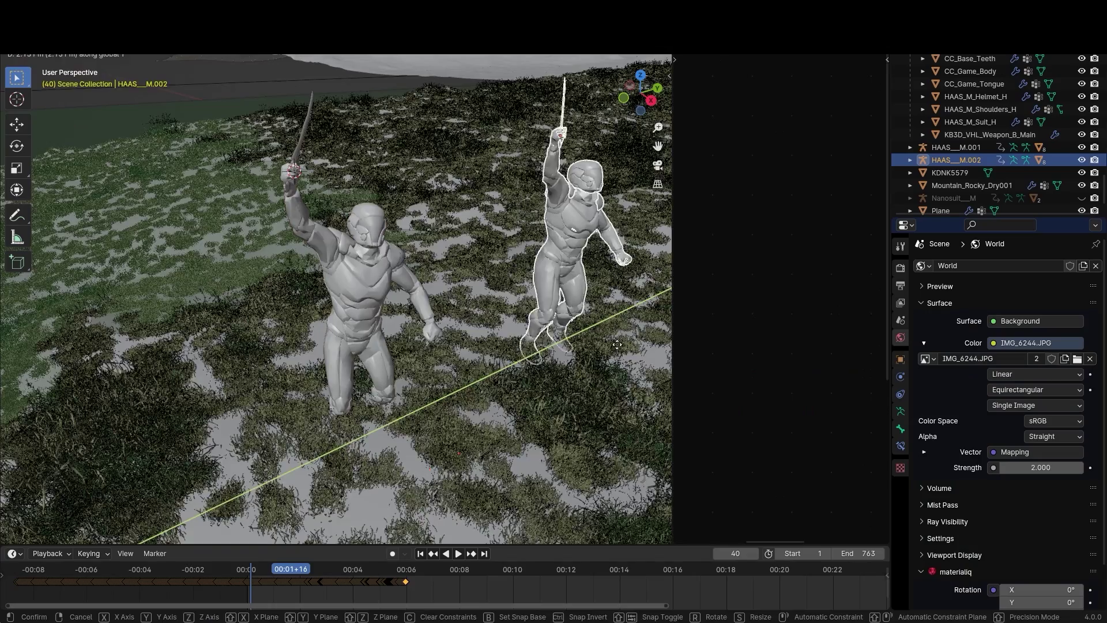
pyautogui.click(617, 345)
pyautogui.press('KP_0')
pyautogui.scroll(3, 468, 392)
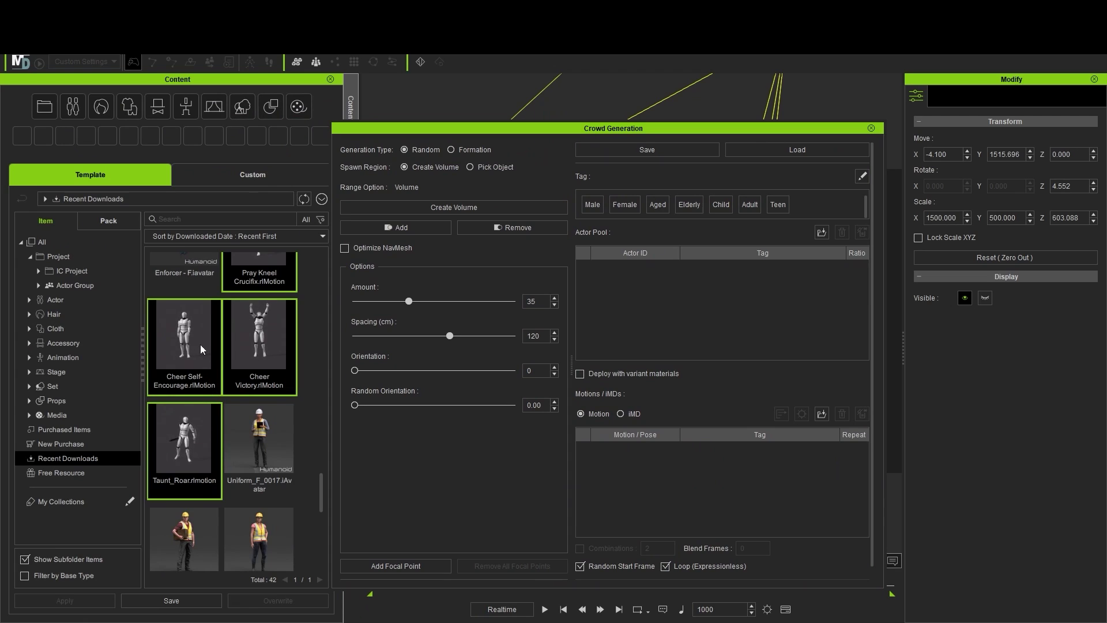
# - Add the cheer, kneel and taunt motions plus the HAAS - M avatar, then deploy the crowd
pyautogui.moveTo(682, 476); pyautogui.dragTo(682, 476)
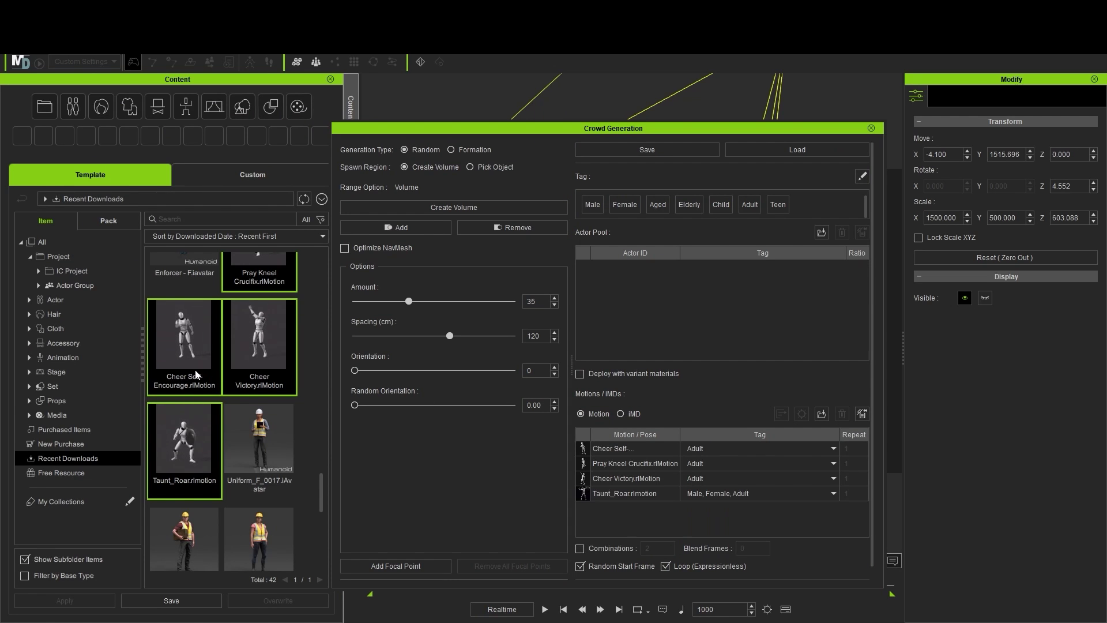
pyautogui.scroll(2, 198, 375)
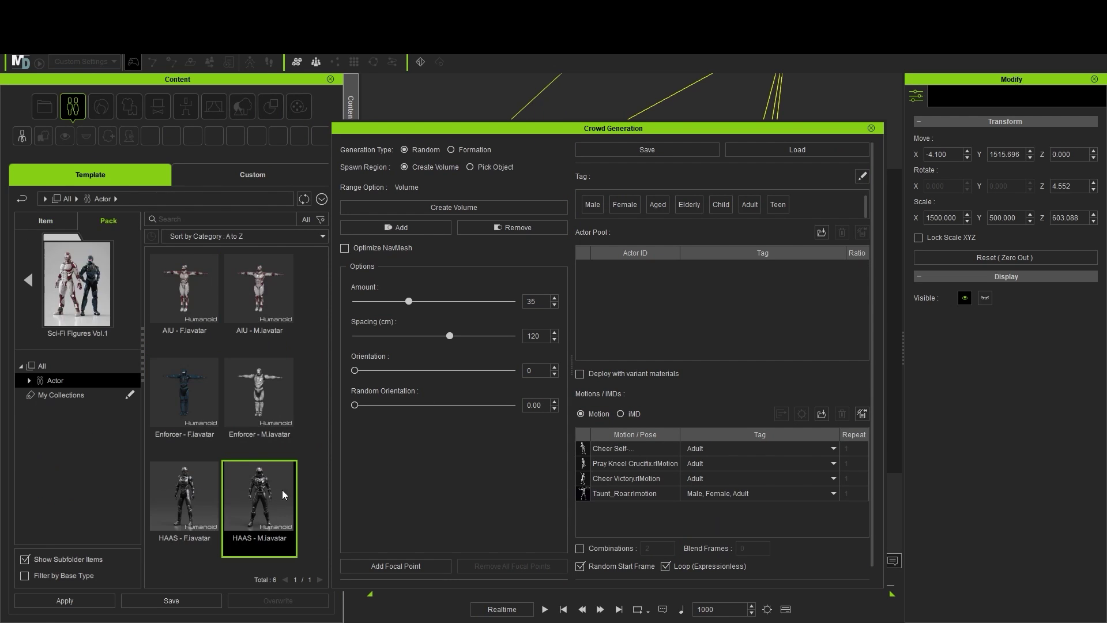
pyautogui.moveTo(652, 306); pyautogui.dragTo(653, 302)
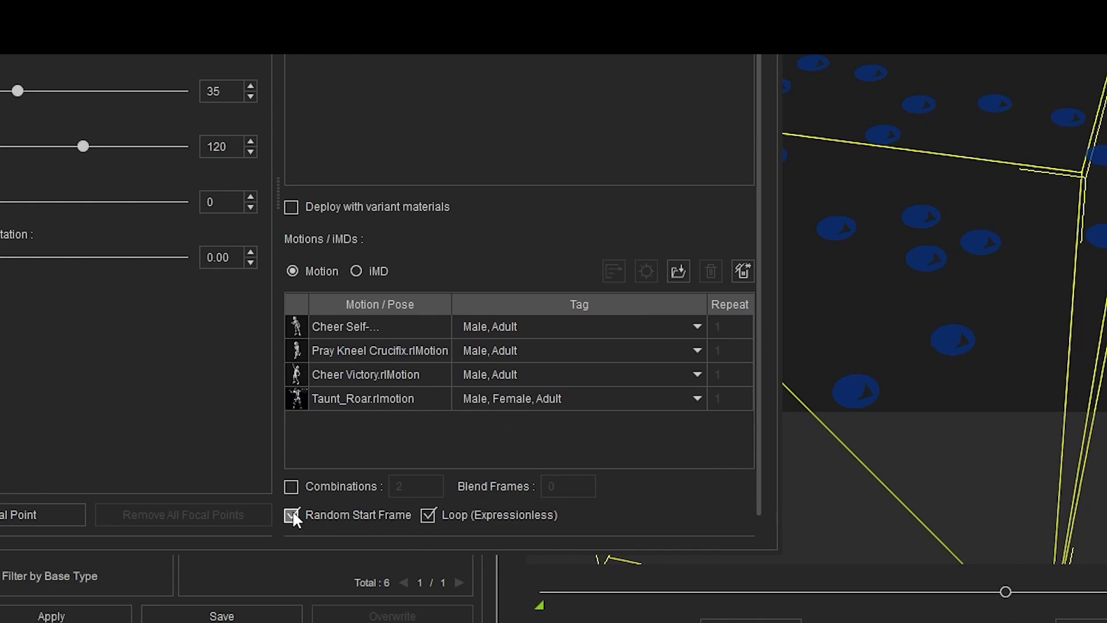
pyautogui.scroll(-1, 452, 524)
pyautogui.click(468, 524)
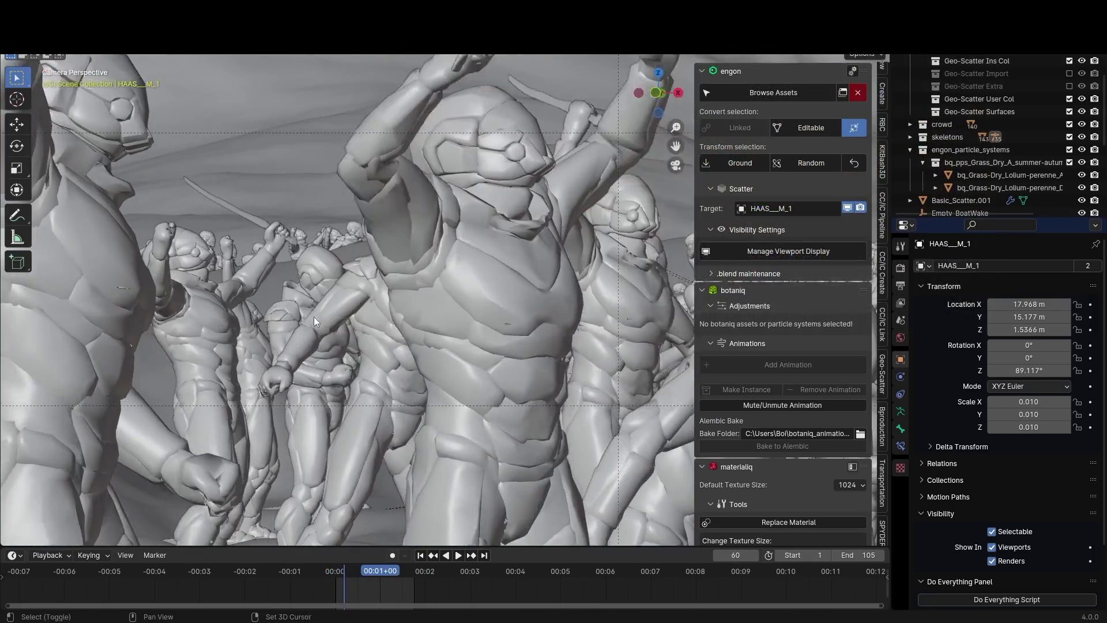
# - Select a sword in the armoured crowd and orbit the view to the figure's hand
pyautogui.click(289, 348)
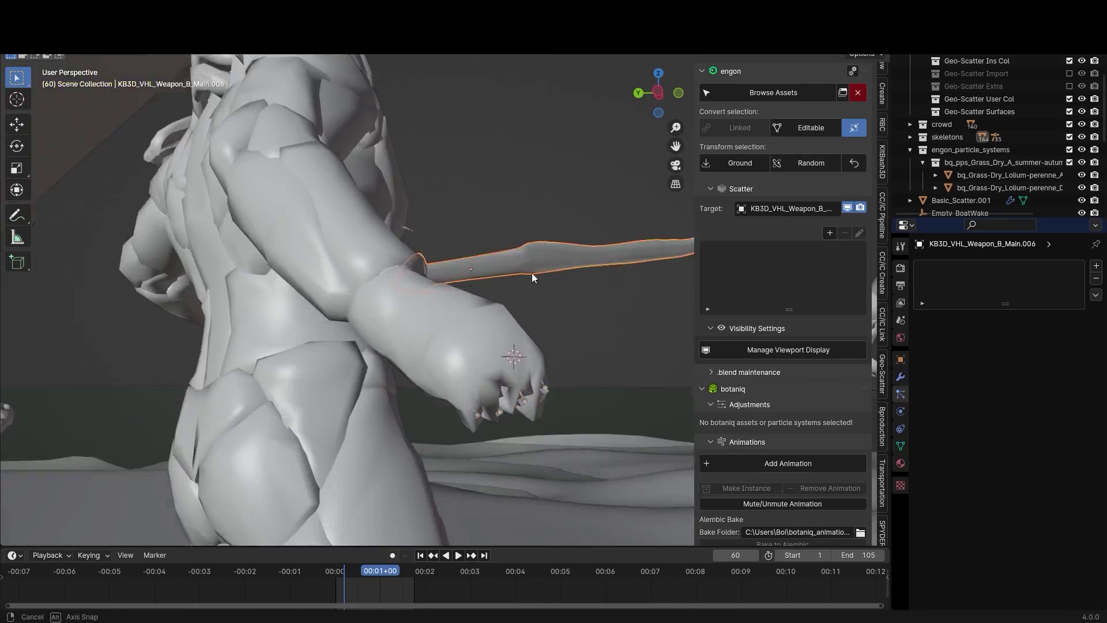
pyautogui.moveTo(532, 272); pyautogui.dragTo(437, 254, button='middle')
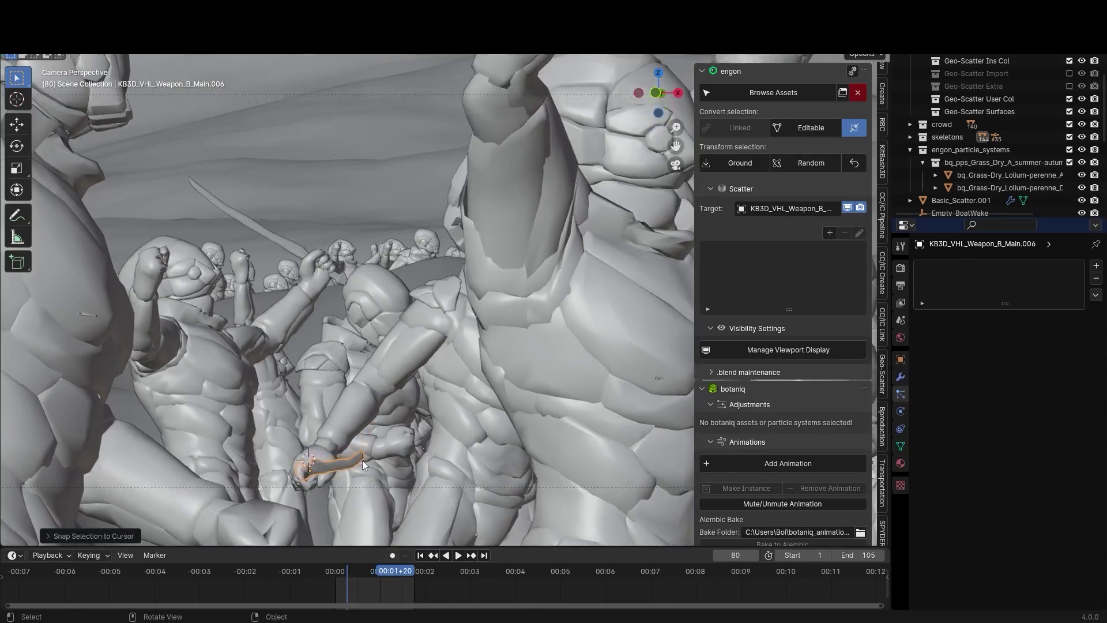